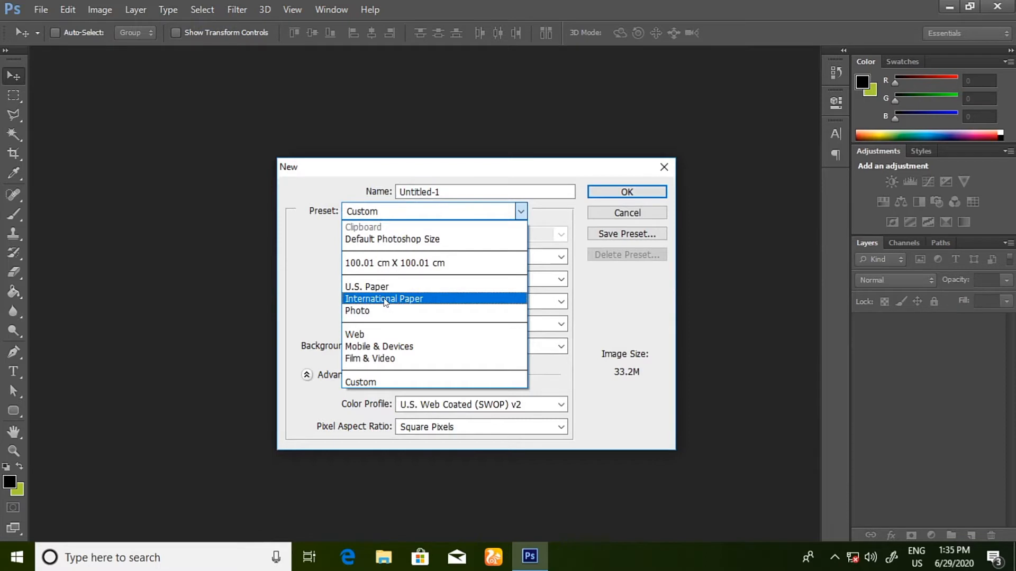
# Create a new document from the International Paper preset at A4 size, with its dimensions in inches
pyautogui.click(385, 299)
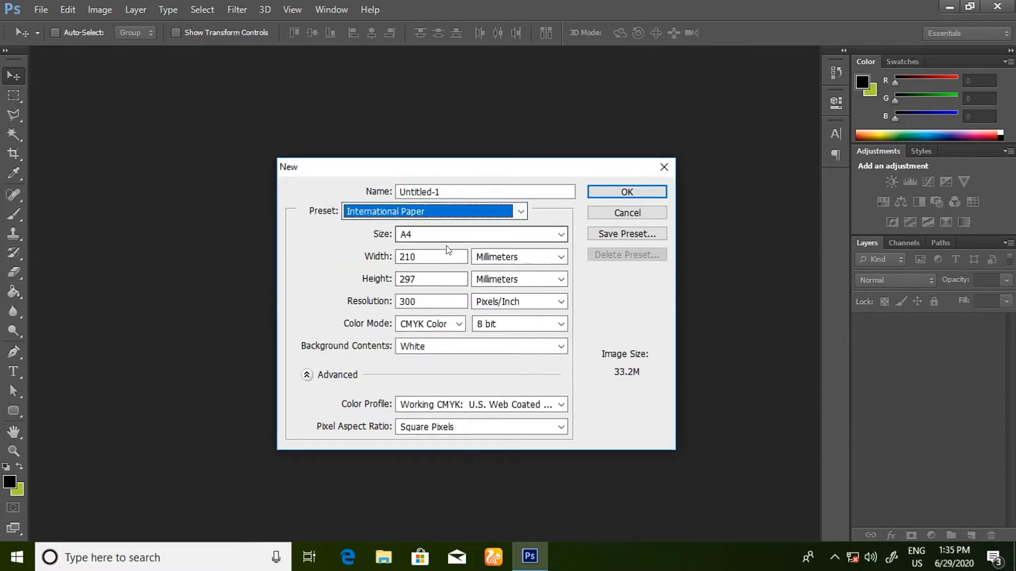
pyautogui.click(522, 262)
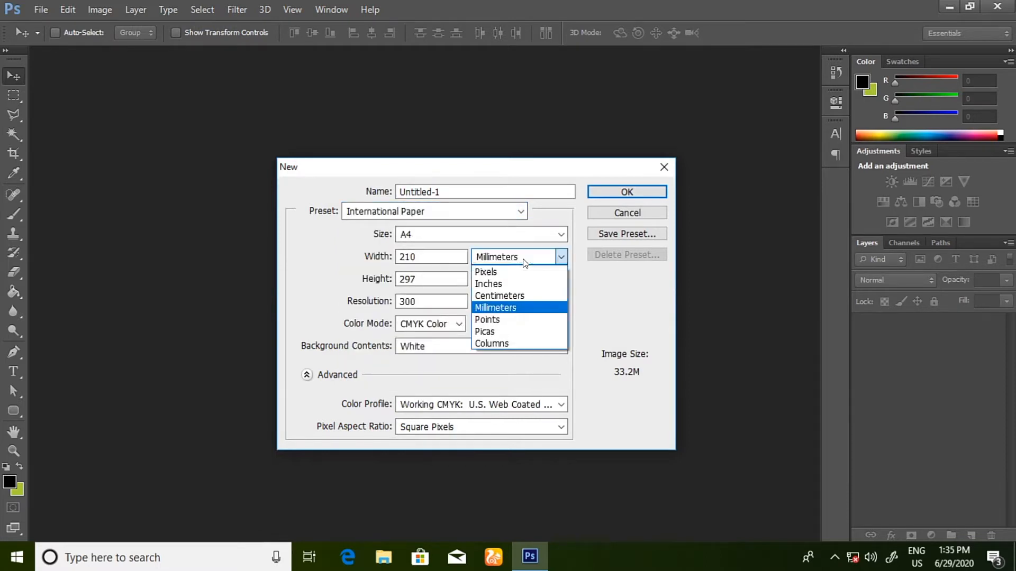
pyautogui.click(491, 280)
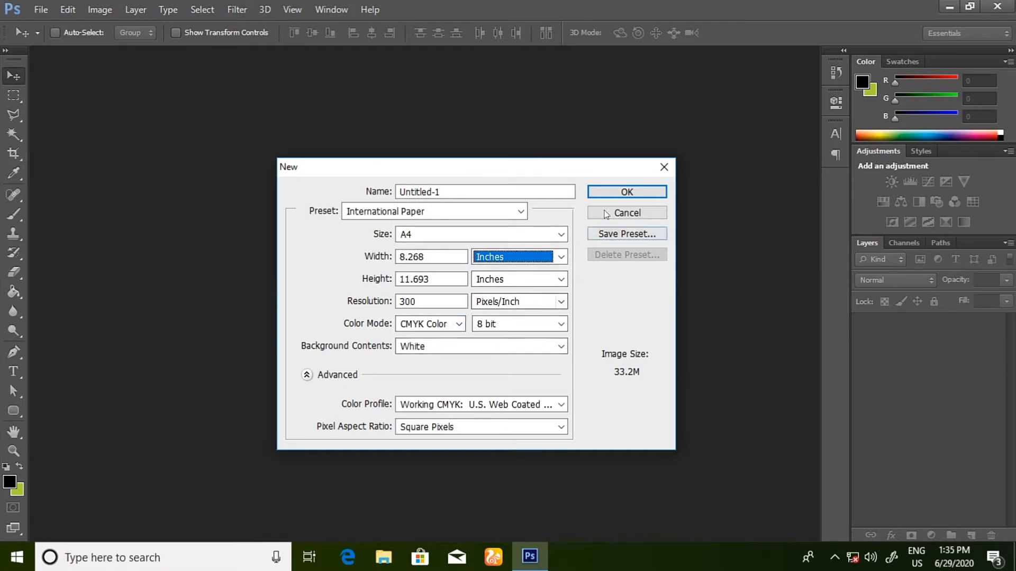
pyautogui.click(624, 192)
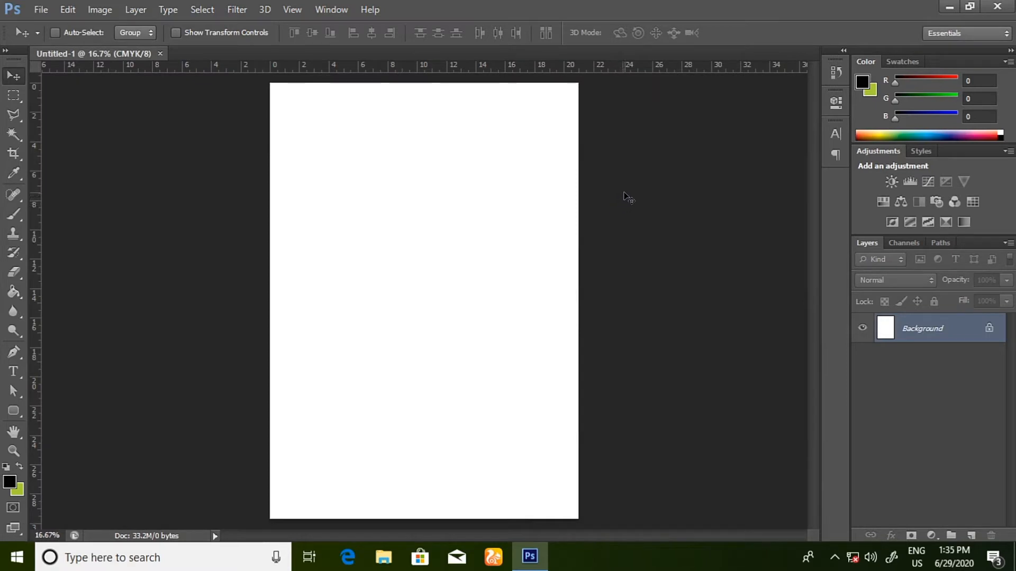
# Add horizontal guides at 5% and 95% of the page height
pyautogui.click(299, 10)
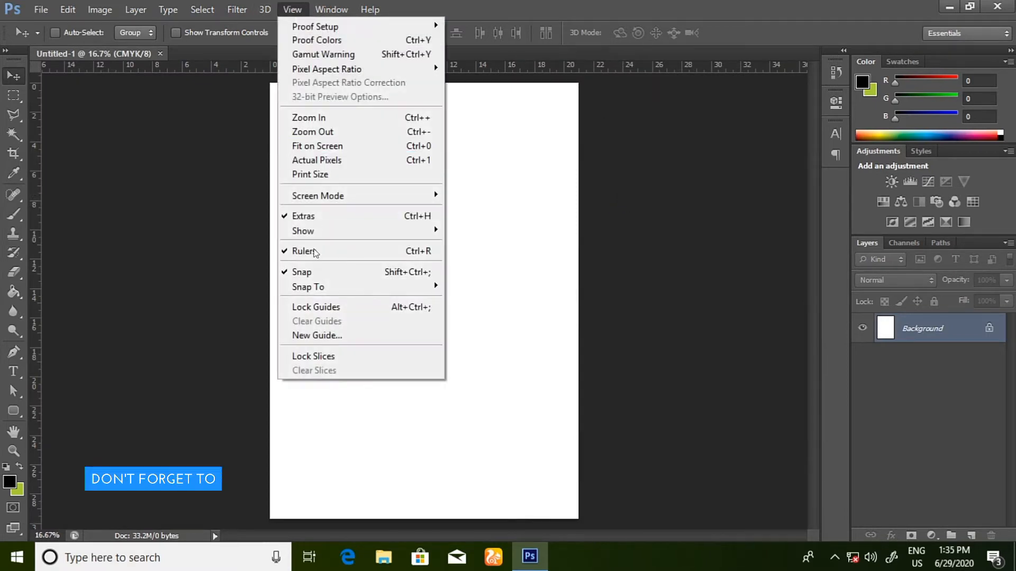
pyautogui.click(316, 336)
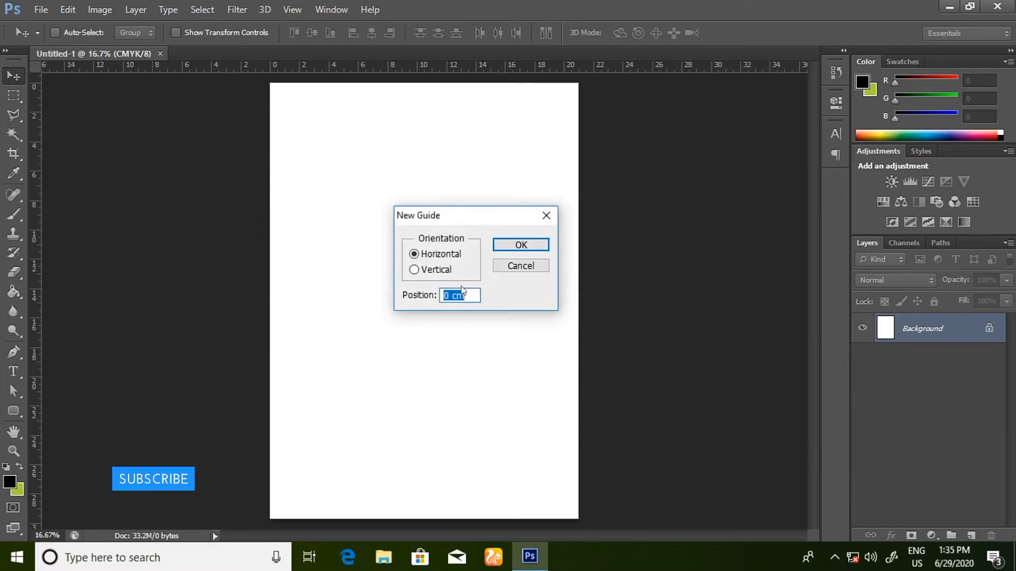
pyautogui.write('5')
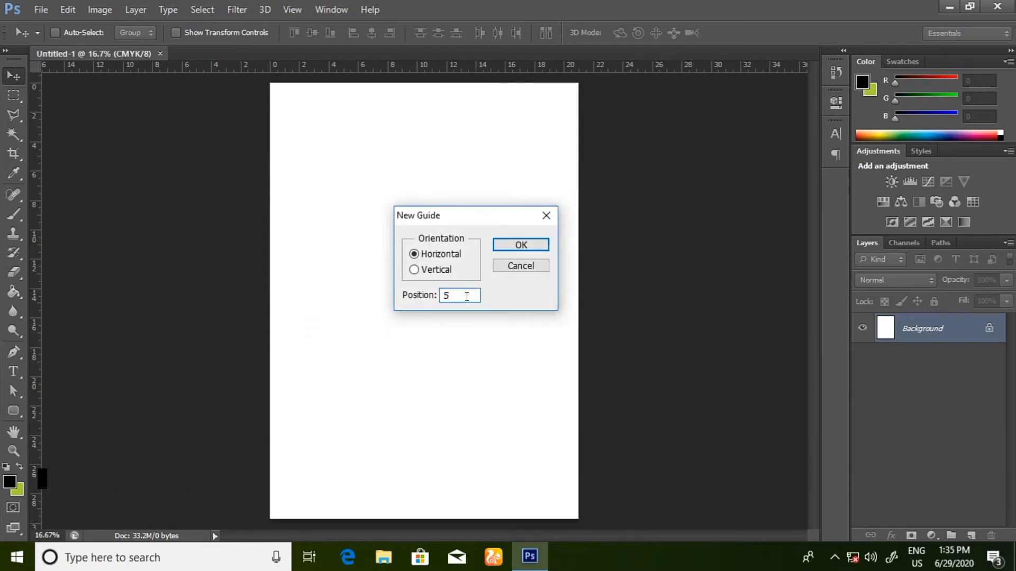
pyautogui.write('%')
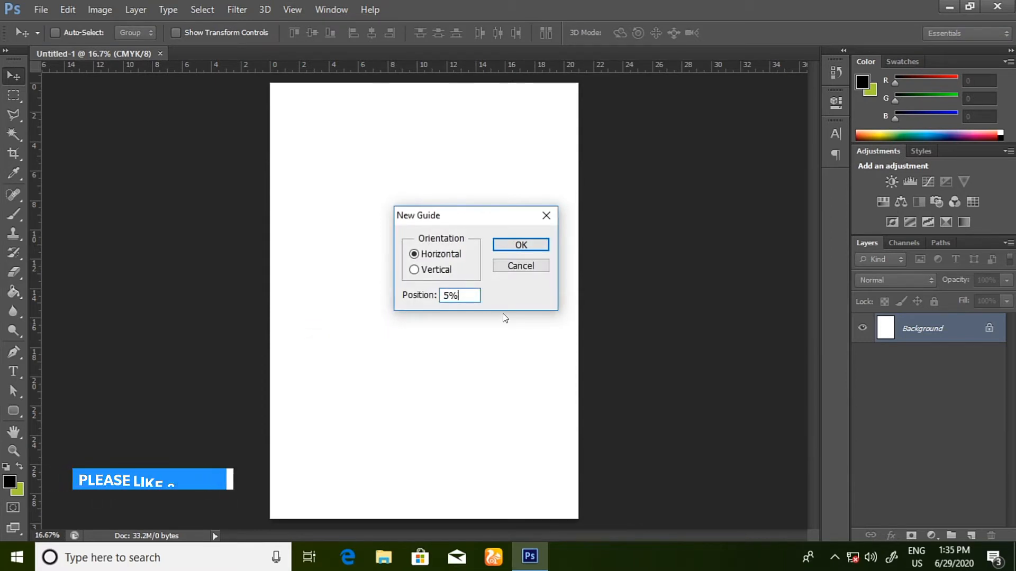
pyautogui.click(531, 244)
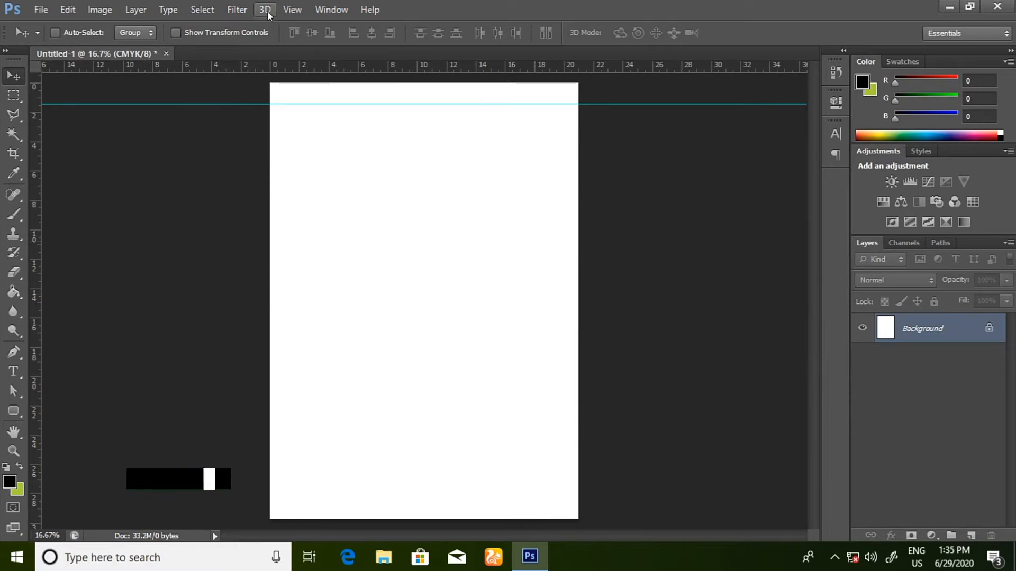
pyautogui.click(293, 9)
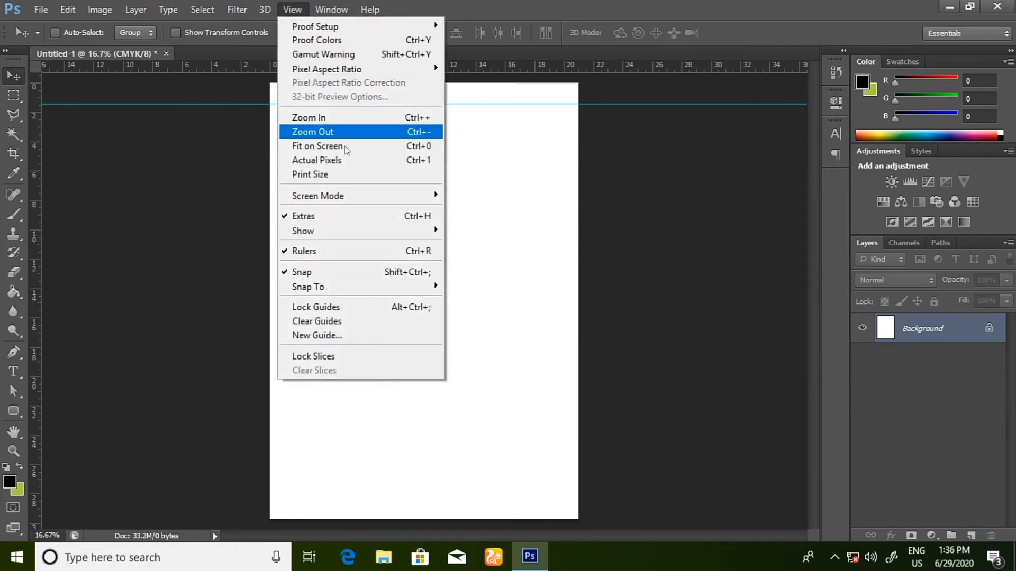
pyautogui.click(347, 335)
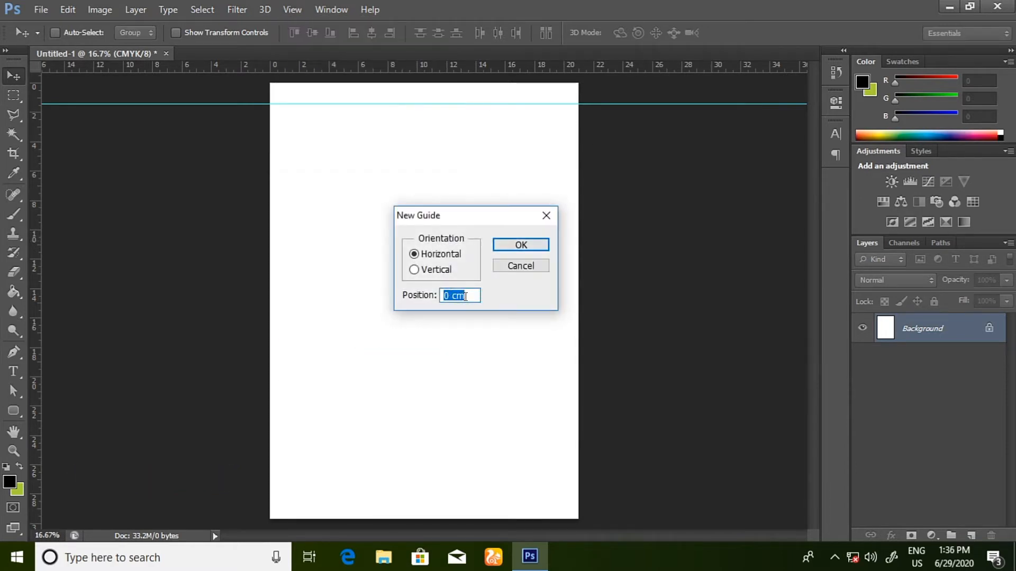
pyautogui.write('95%')
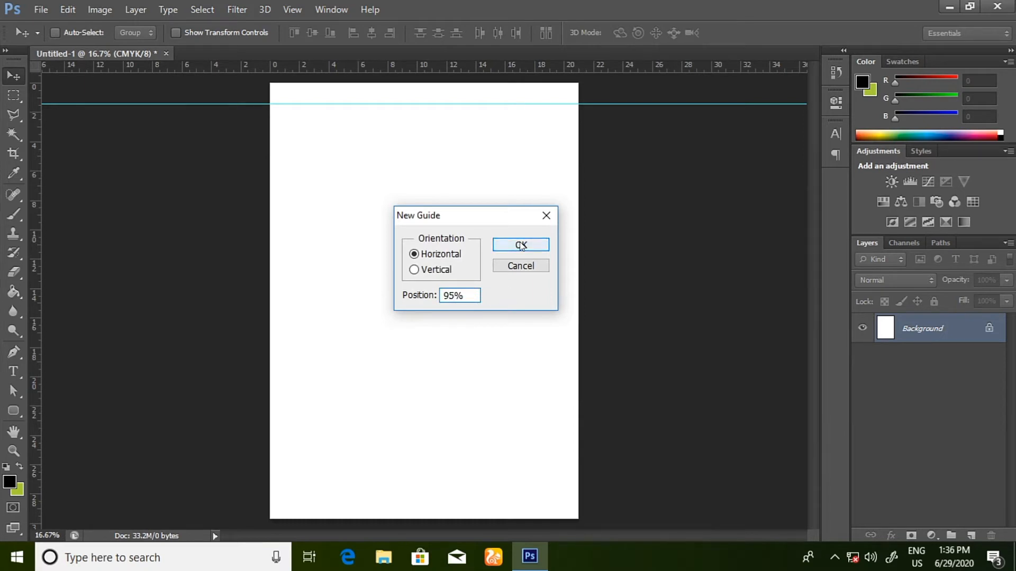
pyautogui.click(521, 245)
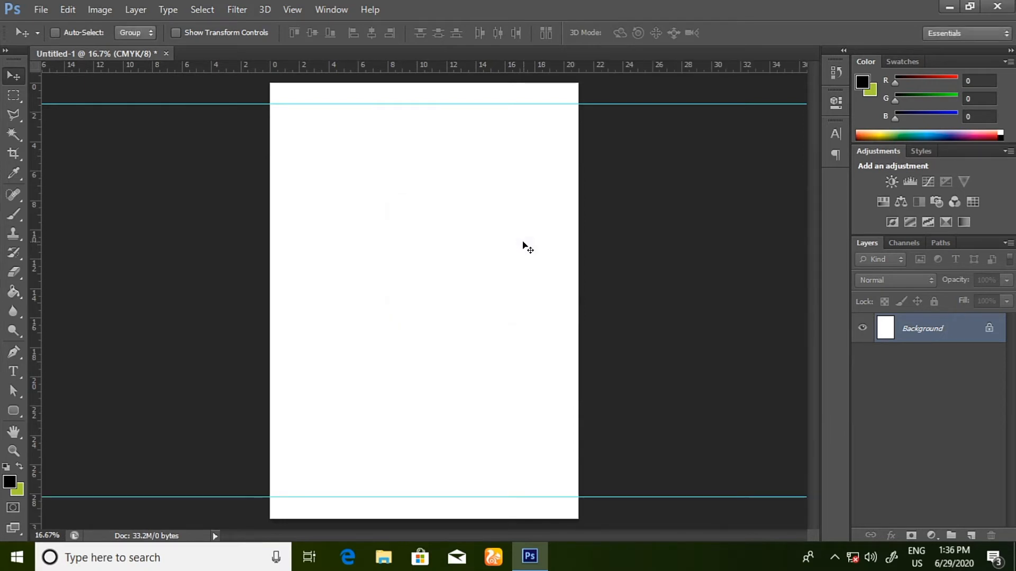
# Add vertical guides at 5% and 95% of the page width
pyautogui.click(292, 10)
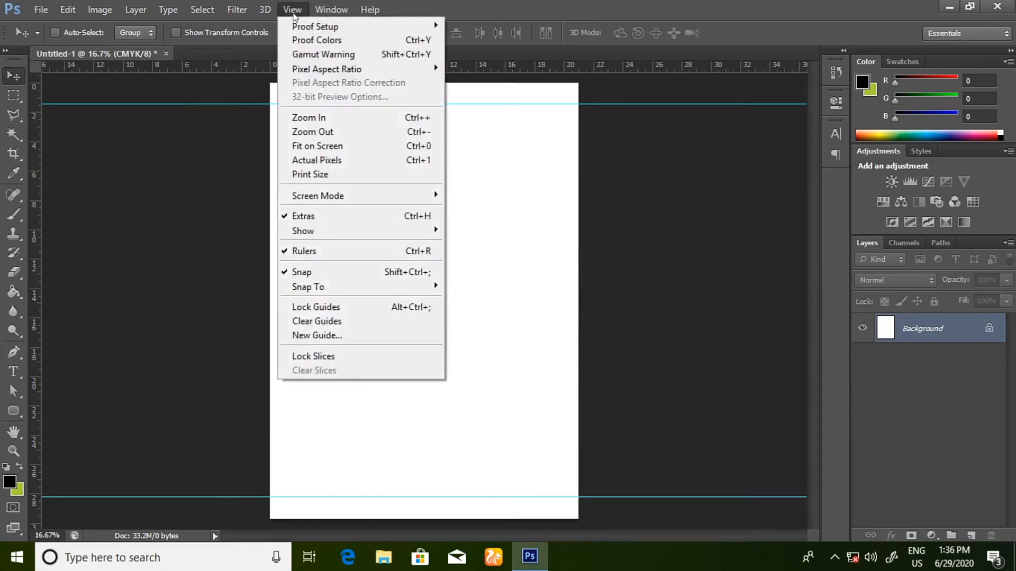
pyautogui.click(317, 336)
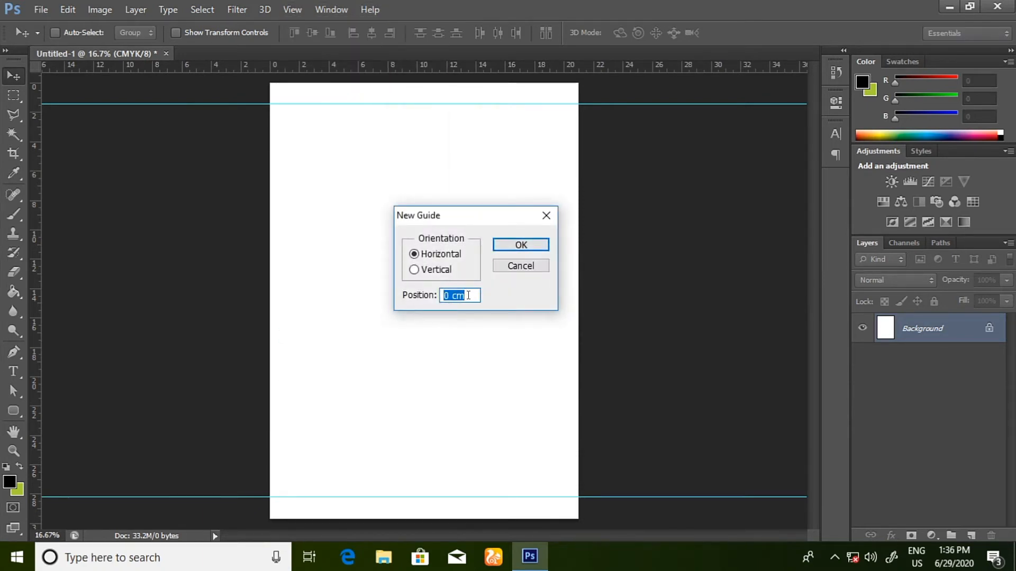
pyautogui.write('5')
pyautogui.click(517, 245)
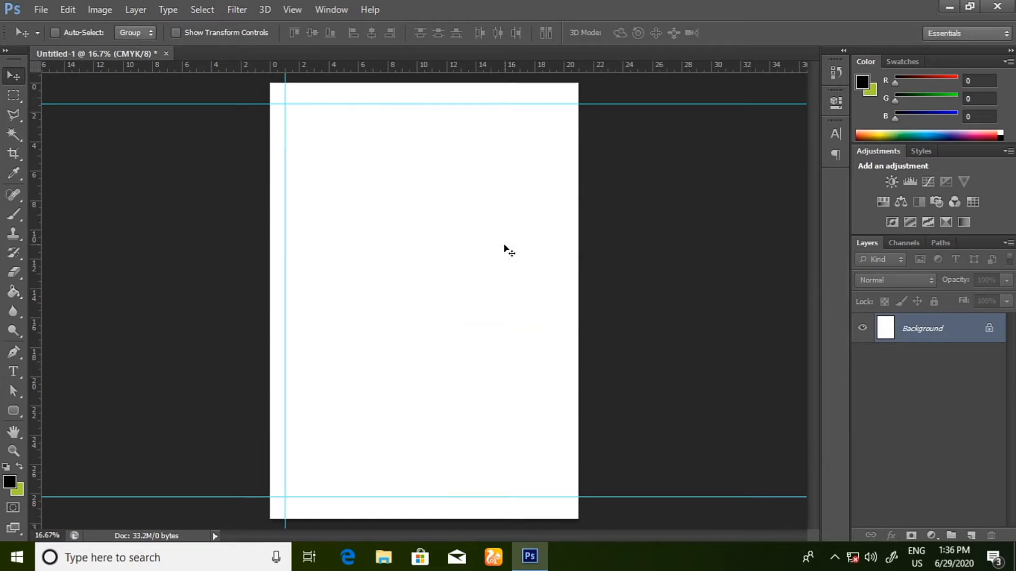
pyautogui.click(292, 9)
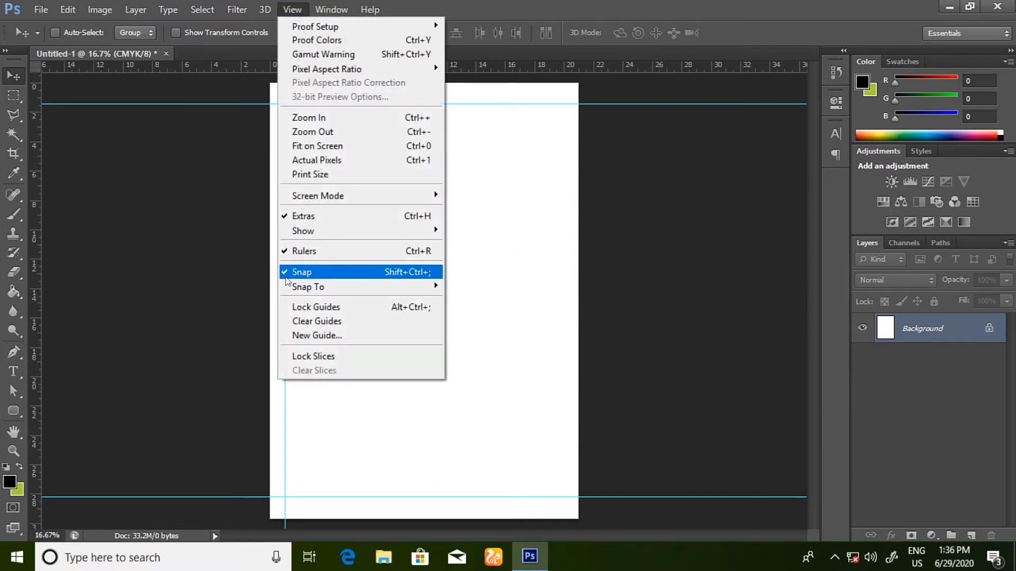
pyautogui.click(317, 336)
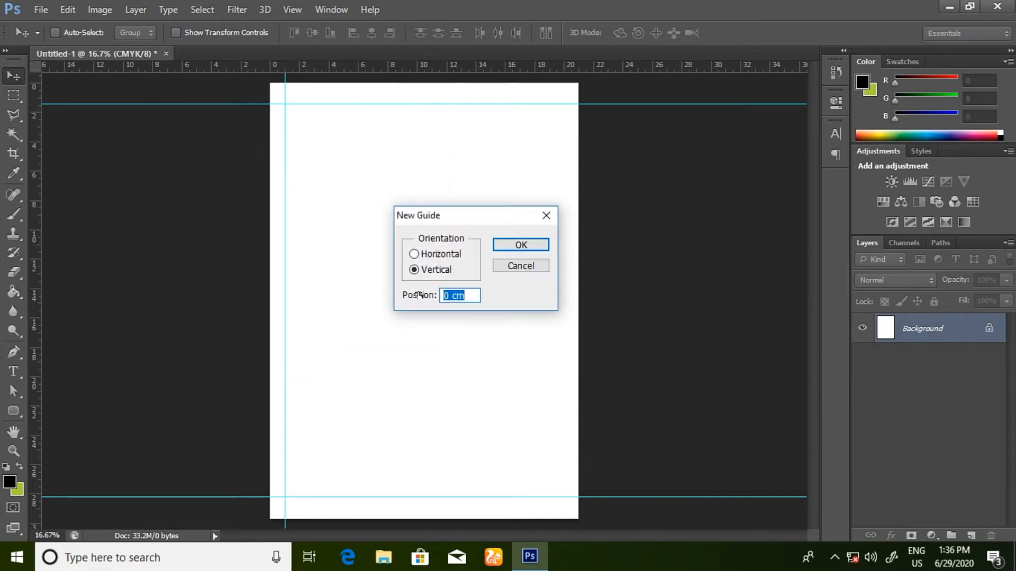
pyautogui.write('95')
pyautogui.click(522, 245)
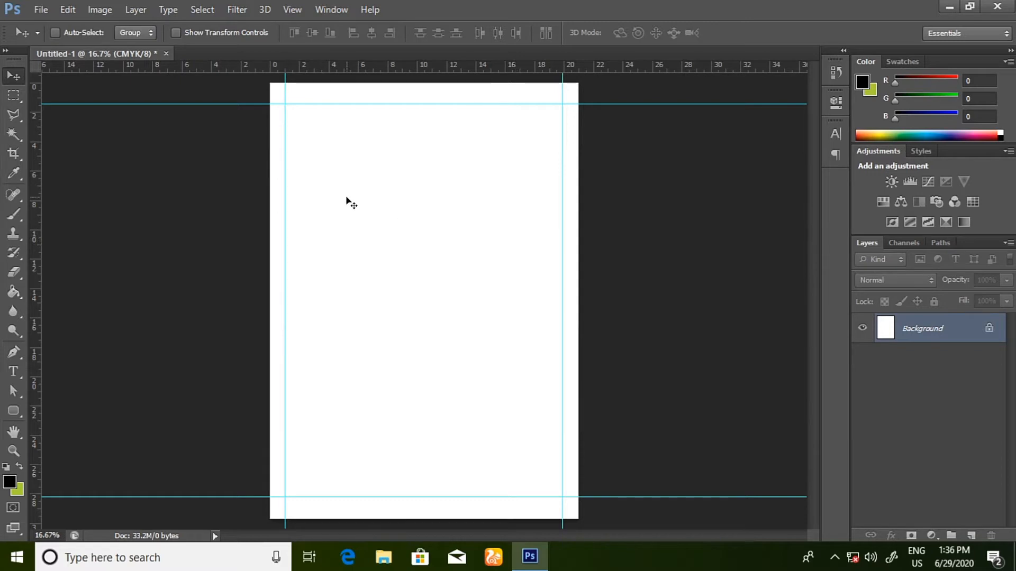
# On a new layer, fill a full-width band about 3.7 cm high, starting at the upper guide, with the green swatch colour and deselect it
pyautogui.click(14, 96)
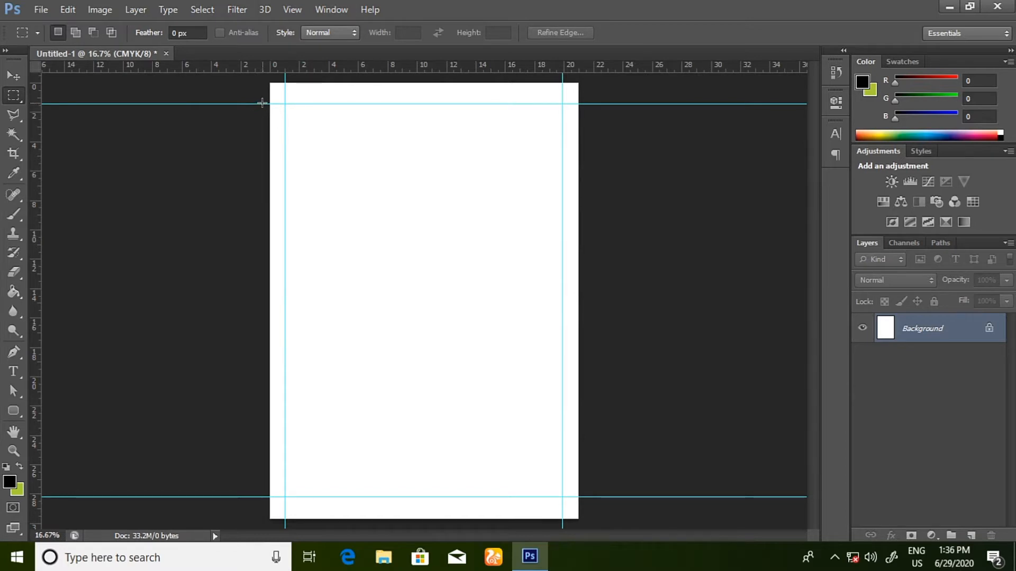
pyautogui.moveTo(266, 104); pyautogui.dragTo(334, 111)
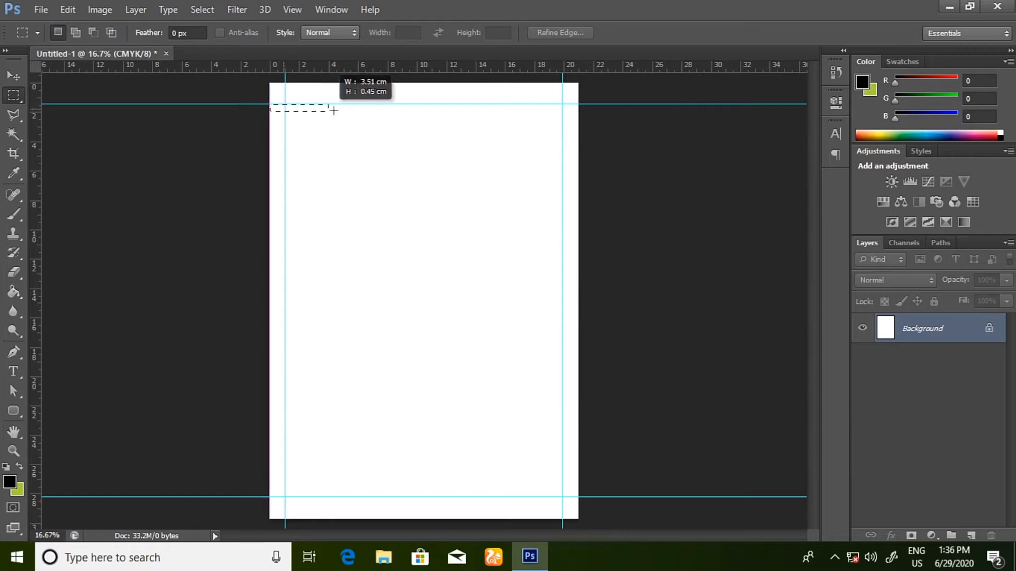
pyautogui.moveTo(534, 131); pyautogui.dragTo(592, 158)
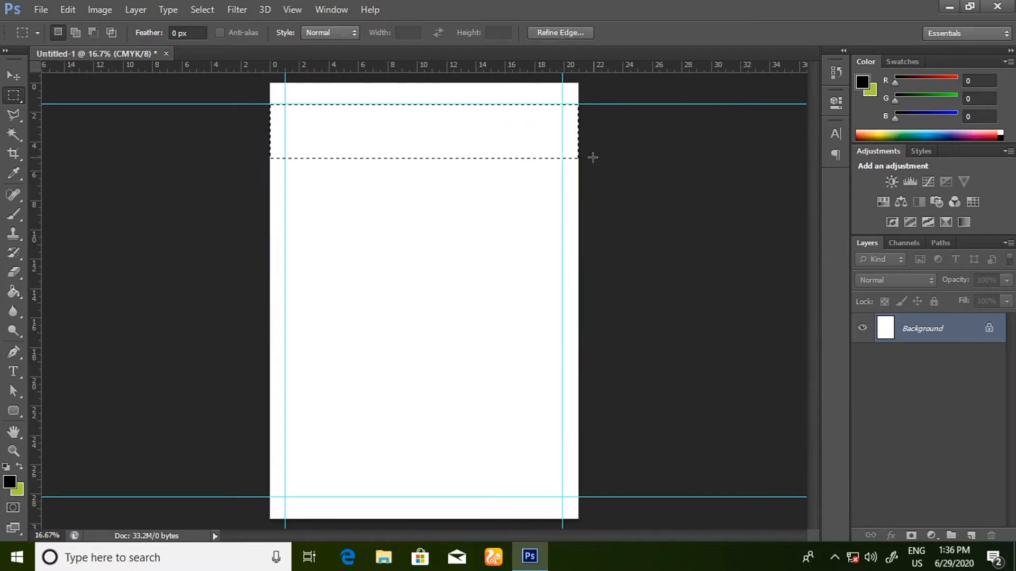
pyautogui.click(971, 535)
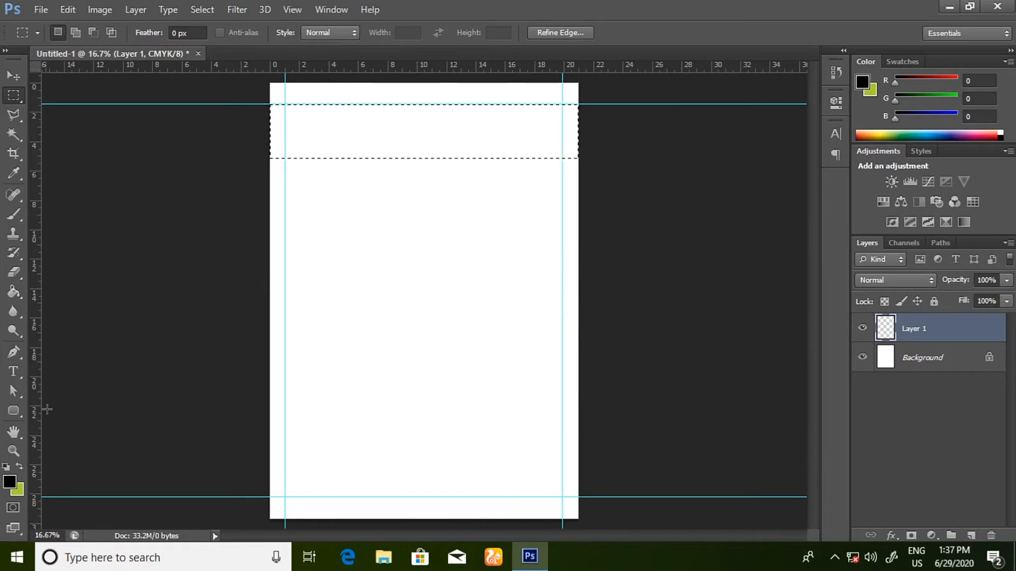
pyautogui.click(21, 466)
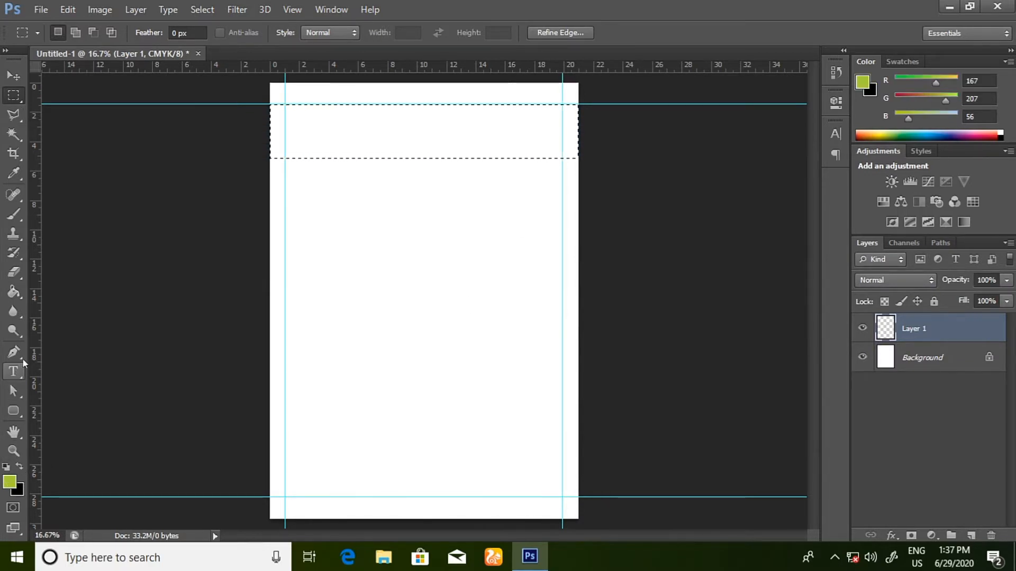
pyautogui.click(21, 298)
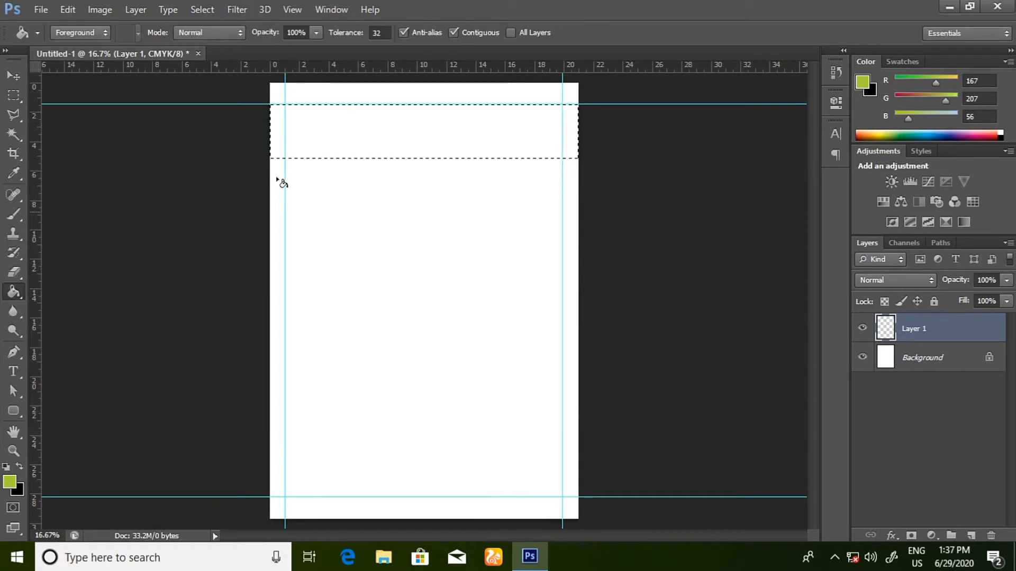
pyautogui.click(378, 129)
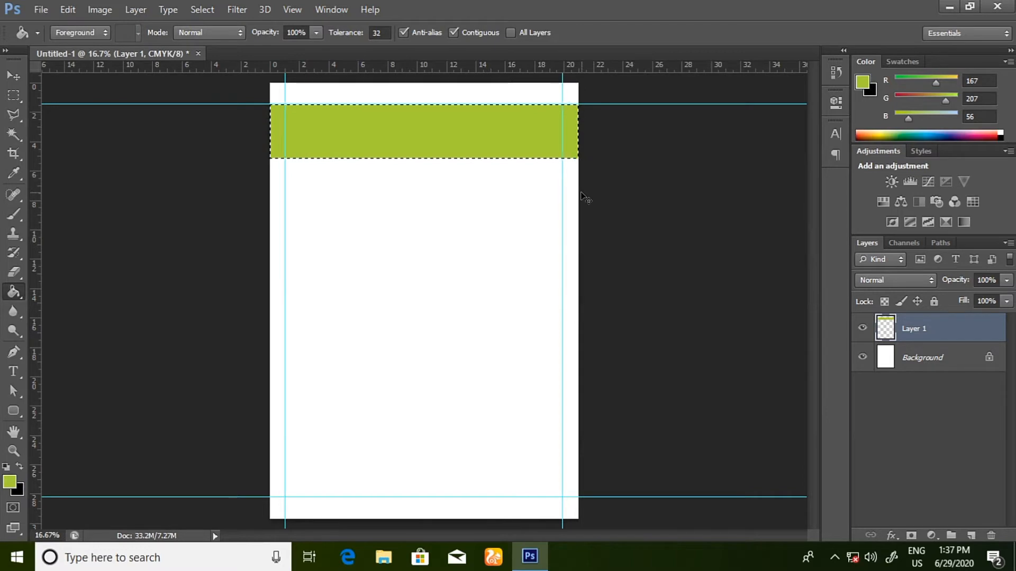
pyautogui.hotkey('ctrl', 'd')
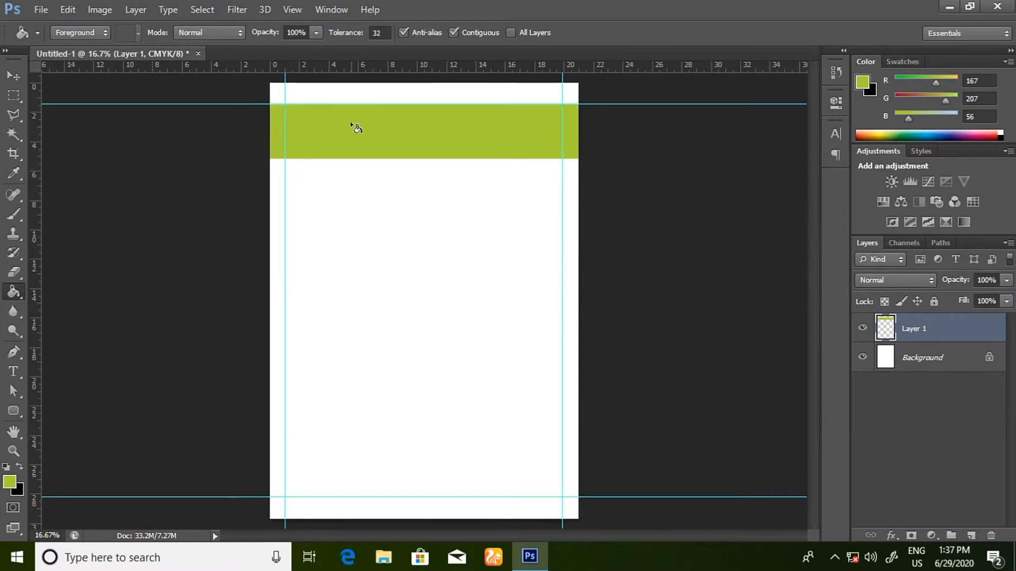
# On another new layer, fill a black rectangle about 5.3 by 6 cm, from the page's top edge along the left guide, and deselect it
pyautogui.click(971, 536)
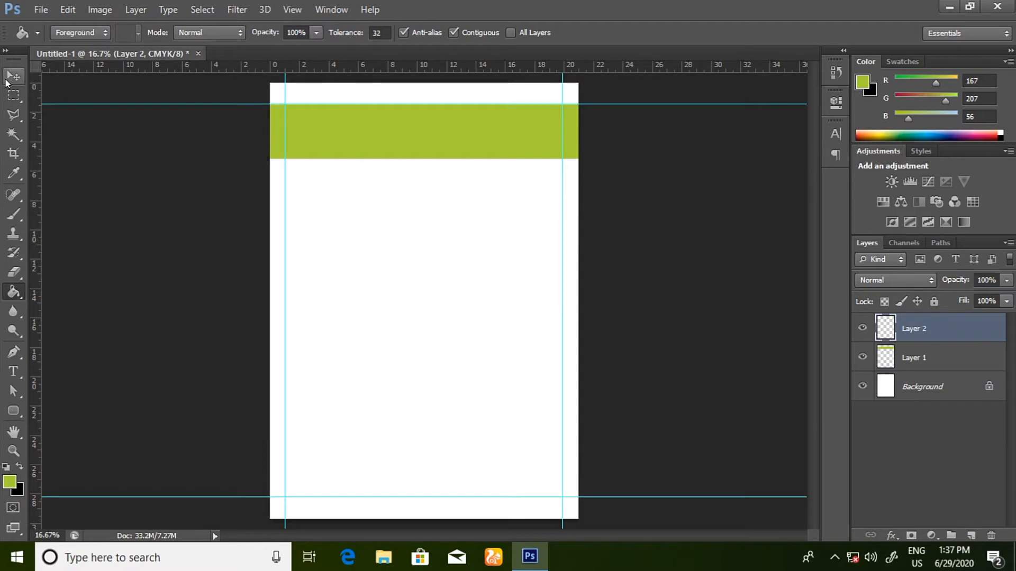
pyautogui.click(14, 96)
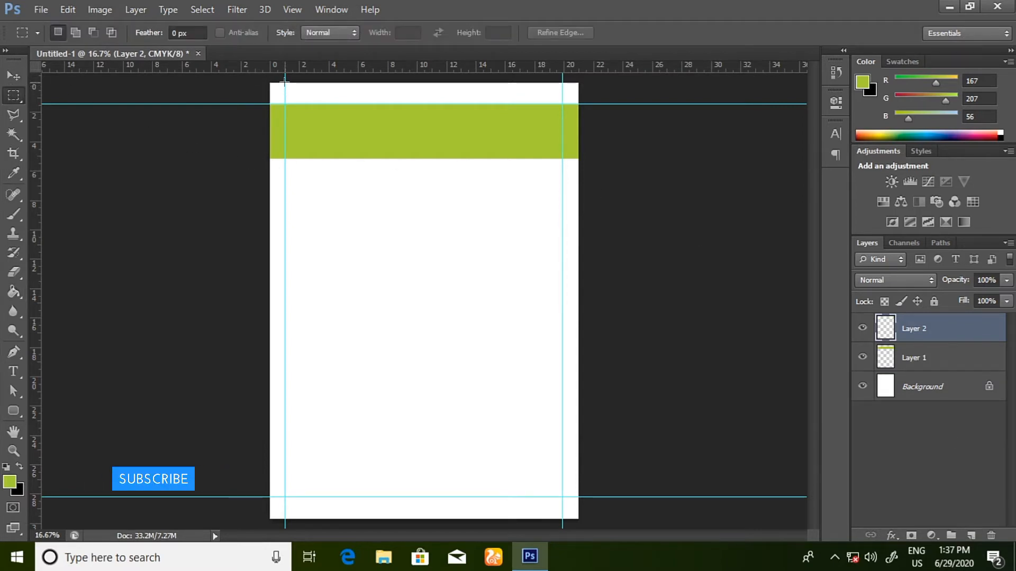
pyautogui.moveTo(285, 81); pyautogui.dragTo(364, 171)
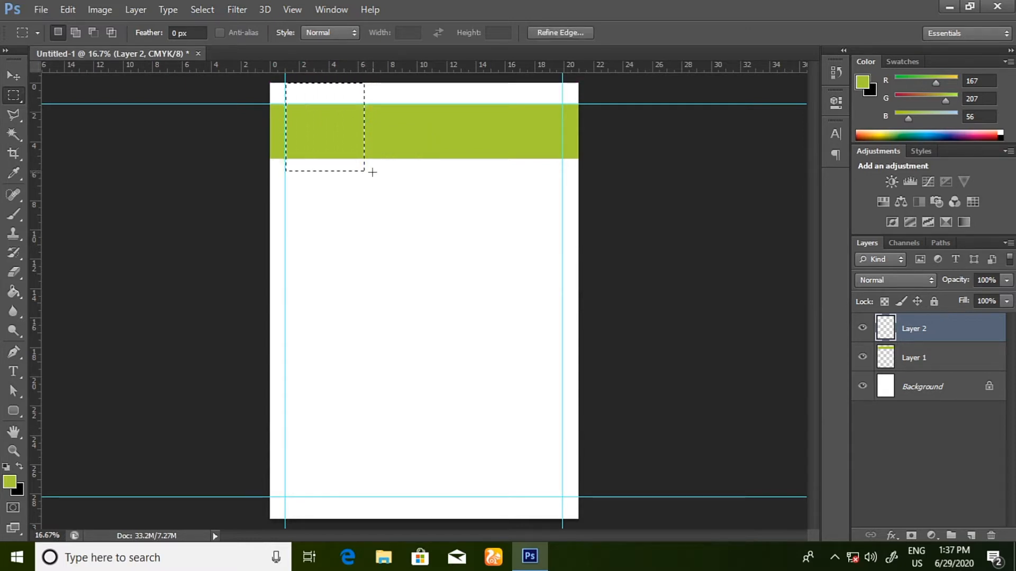
pyautogui.click(20, 467)
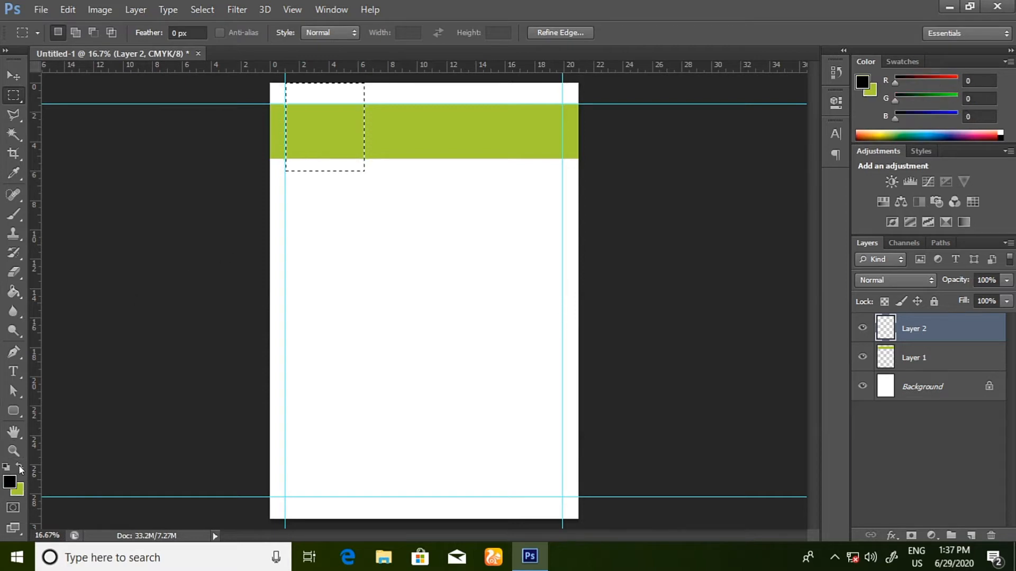
pyautogui.click(13, 291)
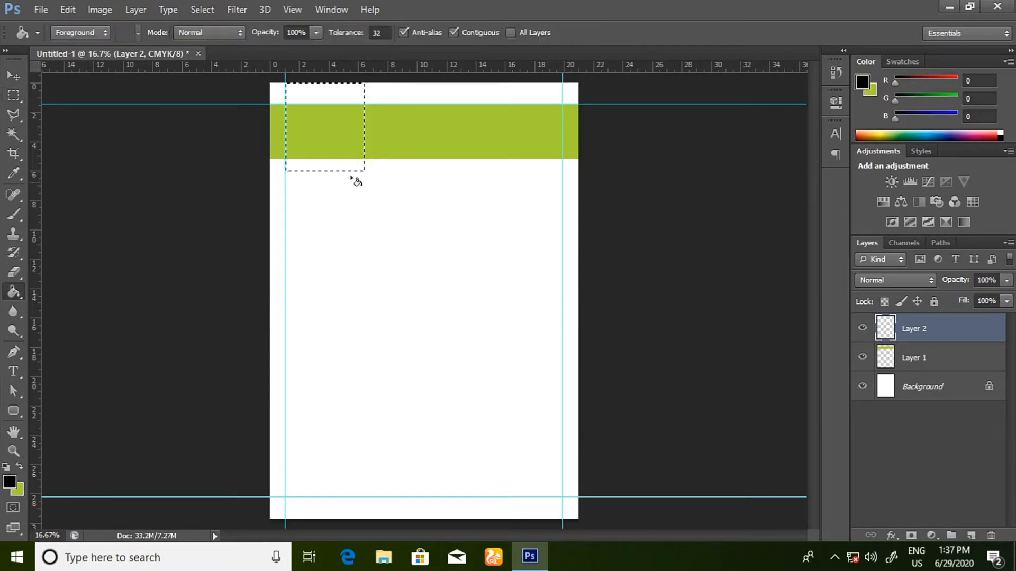
pyautogui.click(320, 135)
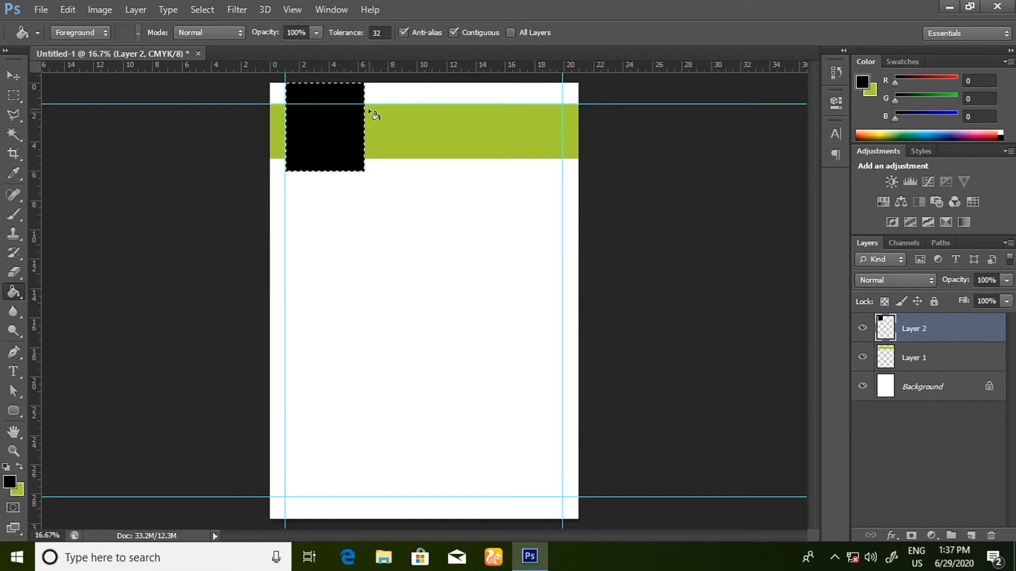
pyautogui.hotkey('ctrl', 'd')
# Fill a full-width black strip about 0.5 cm high along the page's bottom edge on Layer 2 and deselect it
pyautogui.click(13, 95)
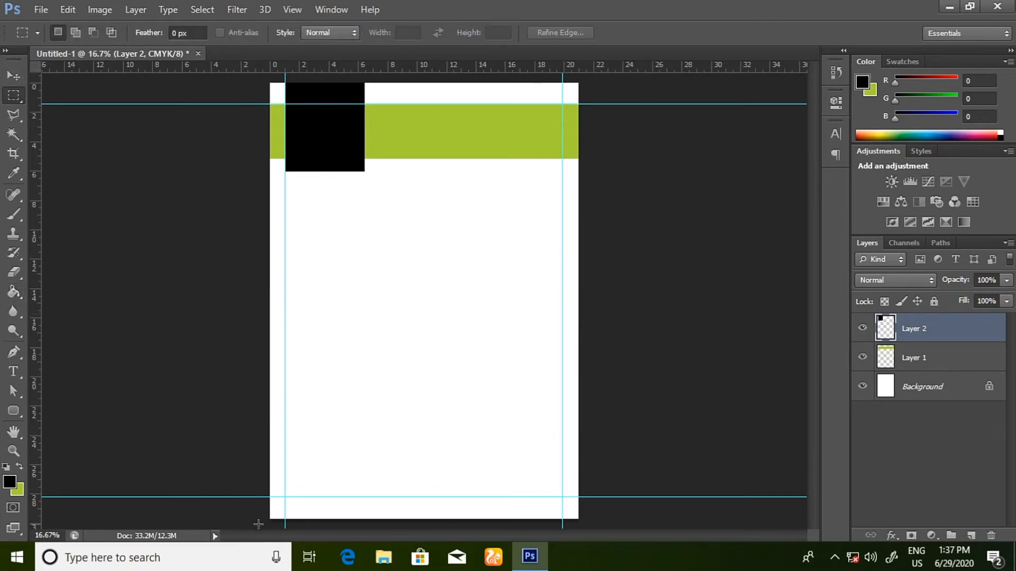
pyautogui.moveTo(267, 520); pyautogui.dragTo(582, 511)
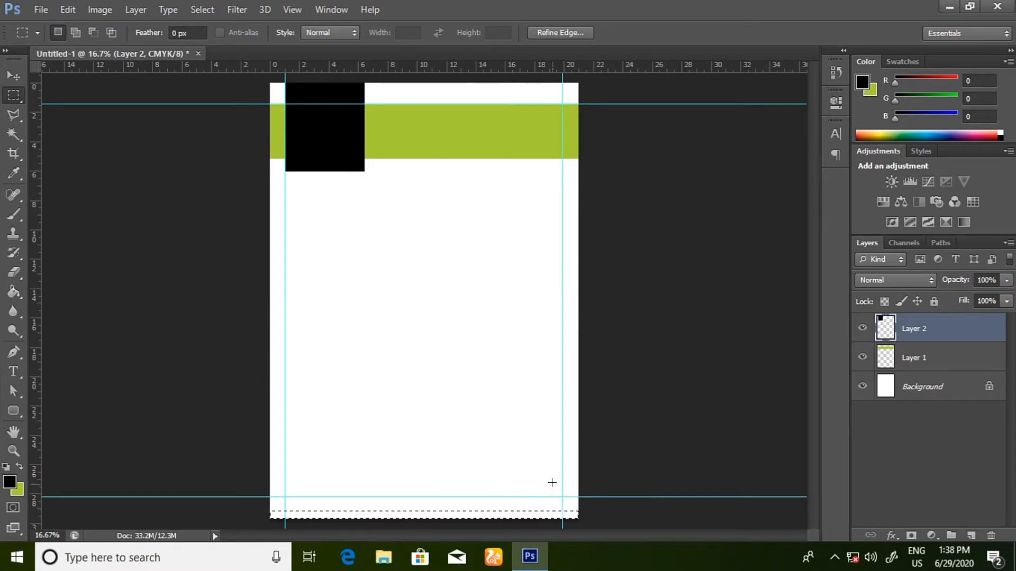
pyautogui.click(14, 292)
pyautogui.click(382, 513)
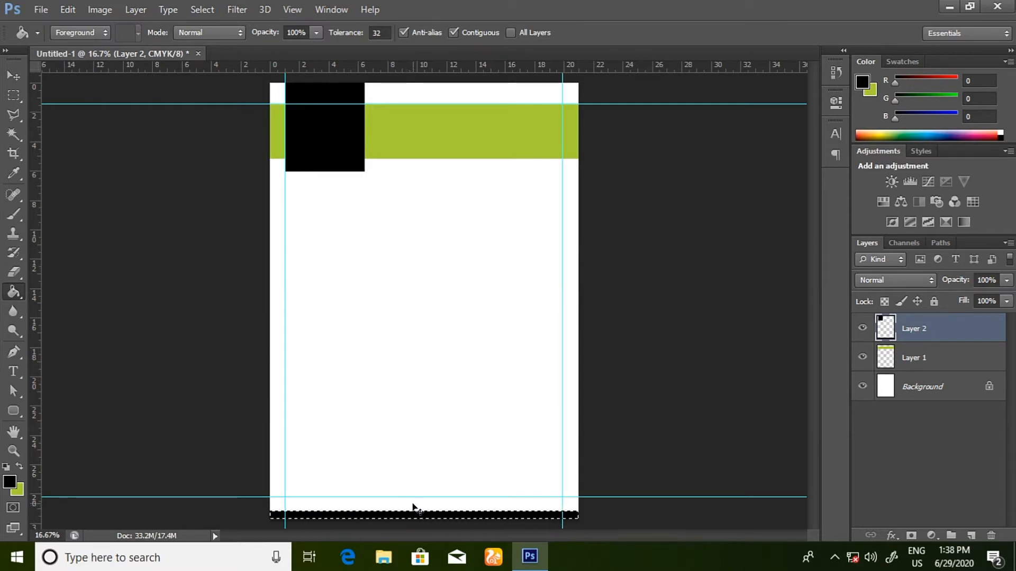
pyautogui.hotkey('ctrl', 'd')
# On a new layer, draw a green rounded rectangle about 397 by 91 px with a 10 px radius over the right part of the bottom strip
pyautogui.click(971, 536)
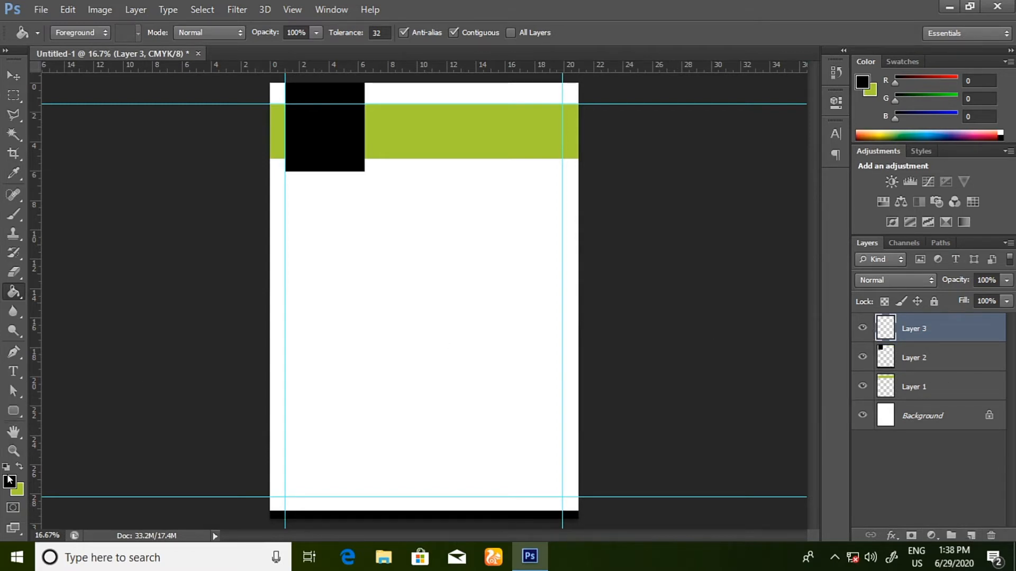
pyautogui.click(20, 466)
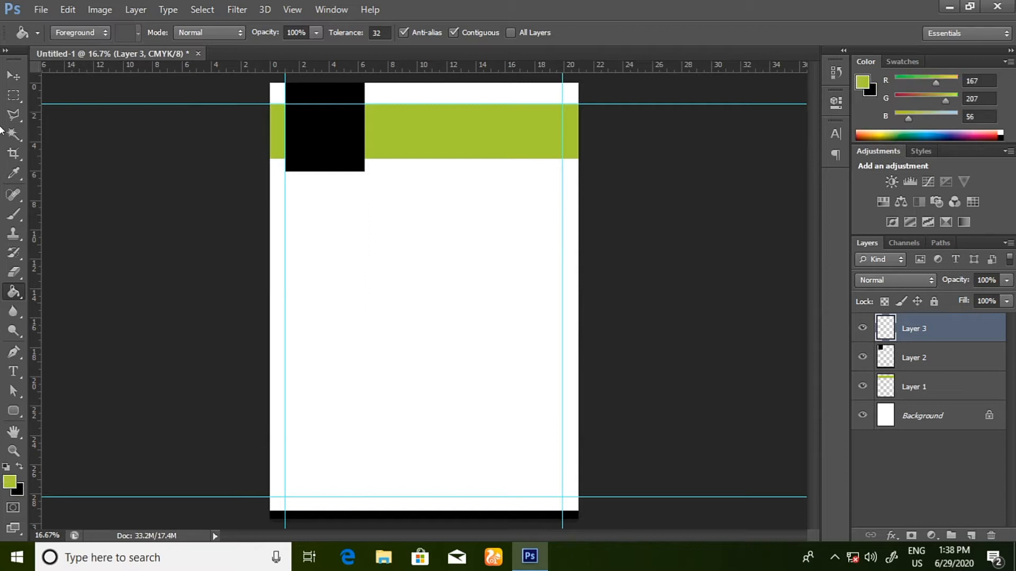
pyautogui.click(10, 411)
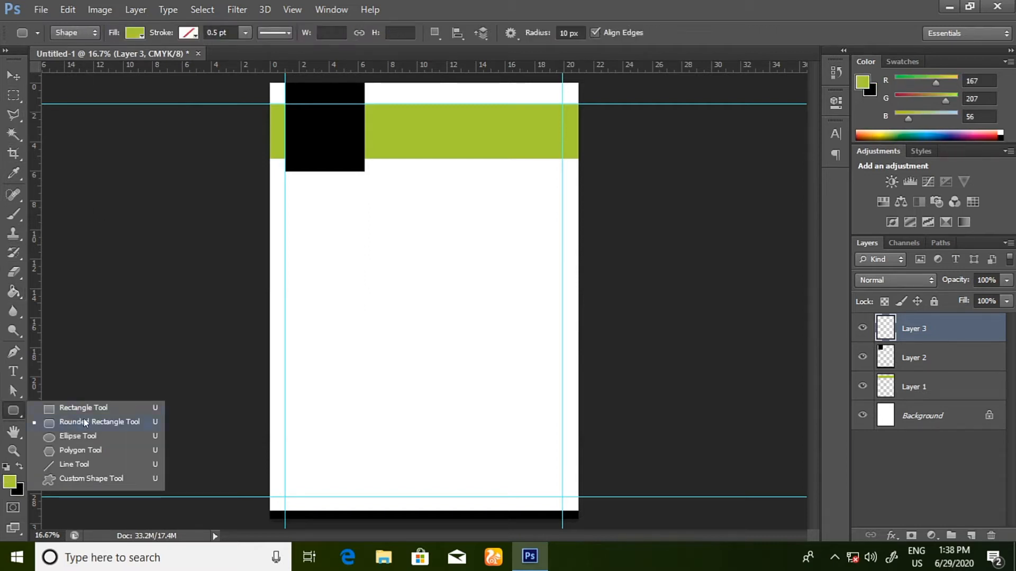
pyautogui.click(85, 422)
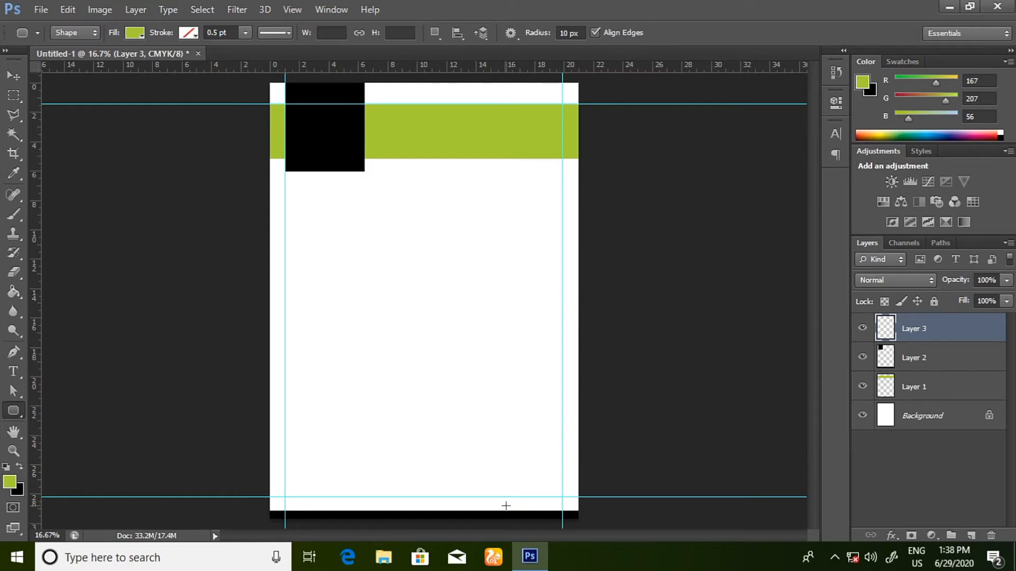
pyautogui.moveTo(506, 505); pyautogui.dragTo(554, 516)
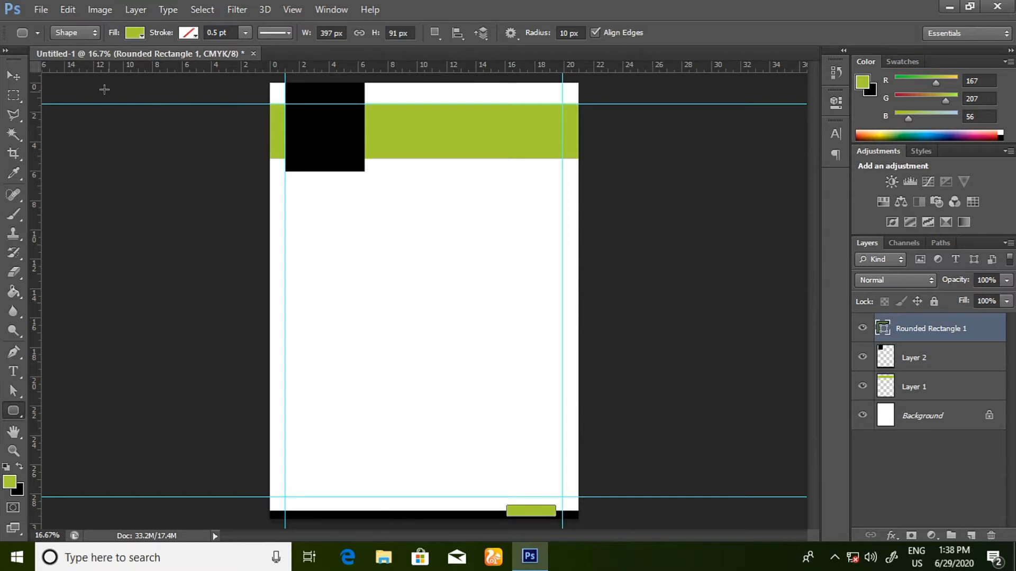
# Nudge the green rounded rectangle slightly up and over so its right edge meets the right vertical guide
pyautogui.click(13, 80)
pyautogui.hotkey('shift', 'Up')
pyautogui.hotkey('shift', 'Up')
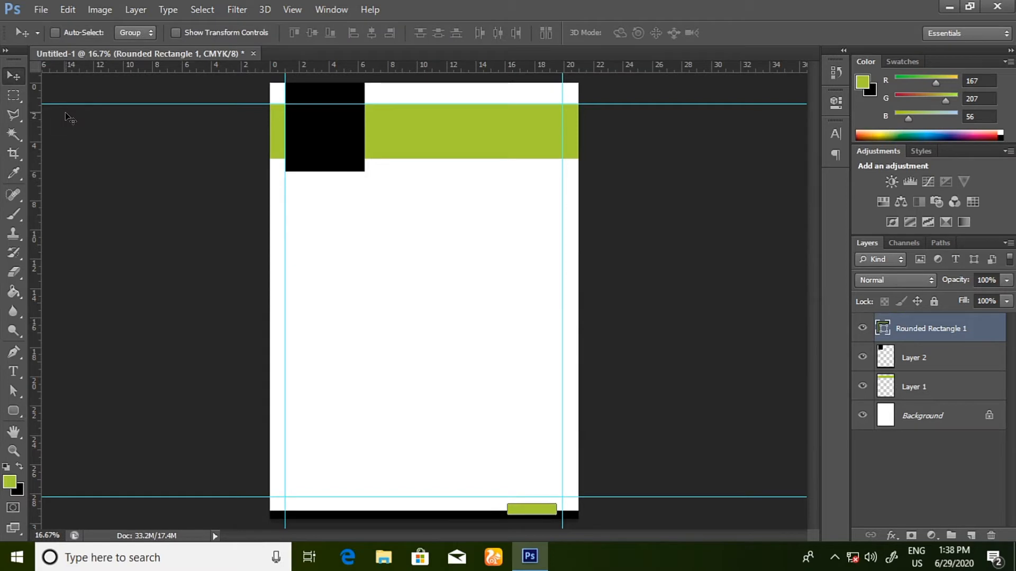
pyautogui.hotkey('shift', 'Right')
pyautogui.hotkey('shift', 'Down')
# Add a white (ffffff) 6 px outside Stroke layer style to the green rounded rectangle
pyautogui.click(888, 537)
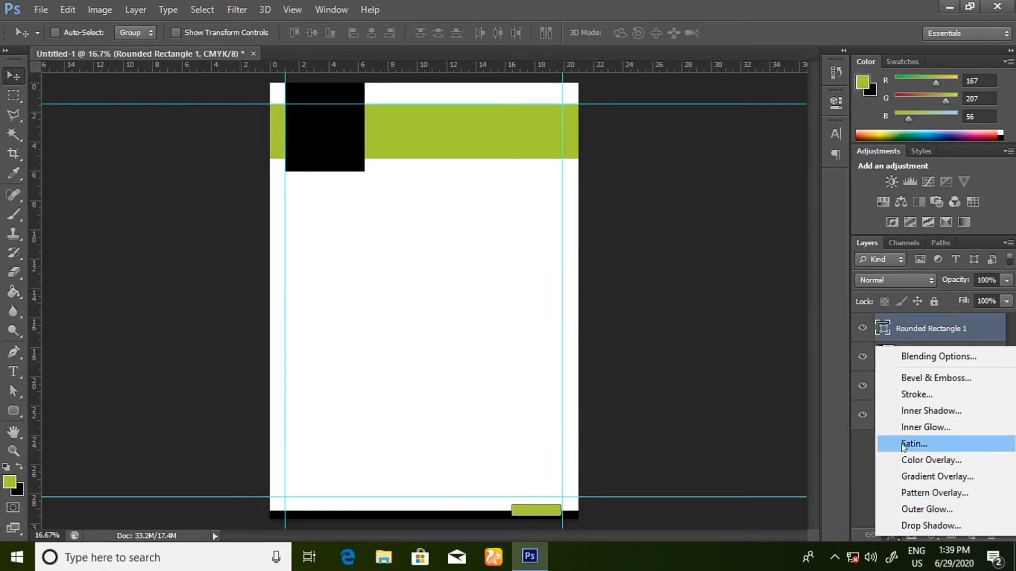
pyautogui.click(916, 394)
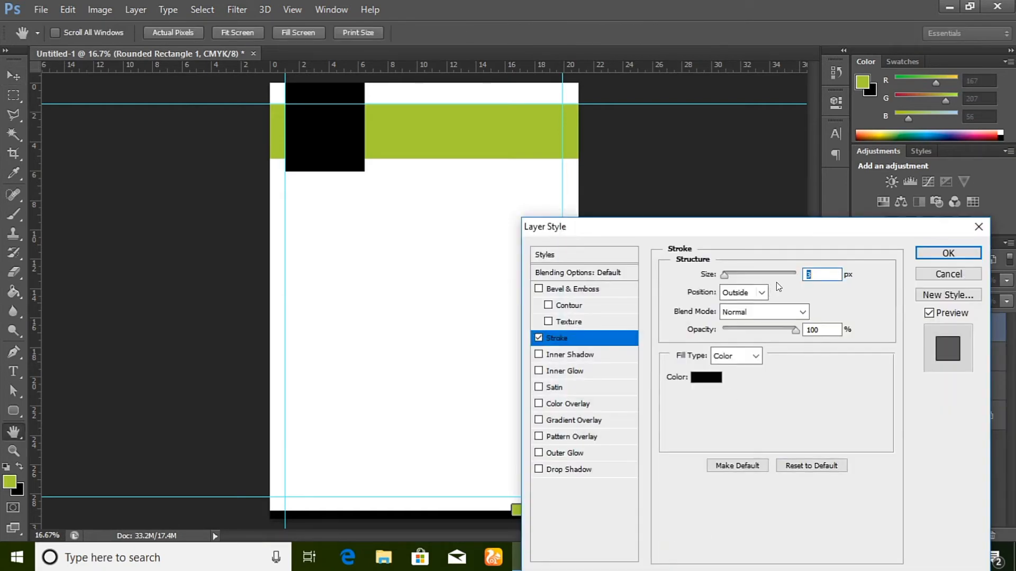
pyautogui.click(704, 378)
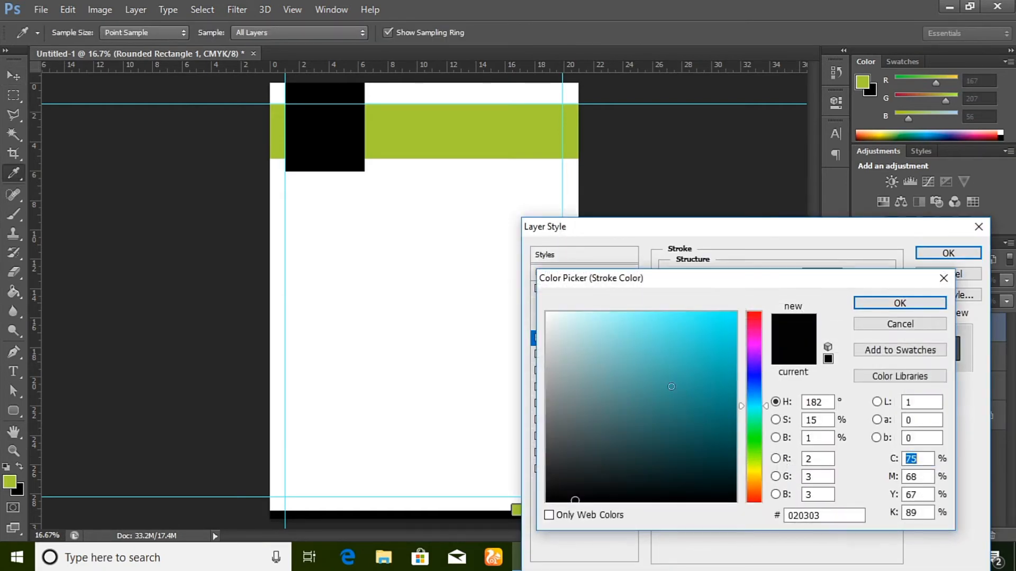
pyautogui.moveTo(572, 477)
pyautogui.mouseDown()
pyautogui.moveTo(550, 318)
pyautogui.moveTo(515, 279)
pyautogui.mouseUp()
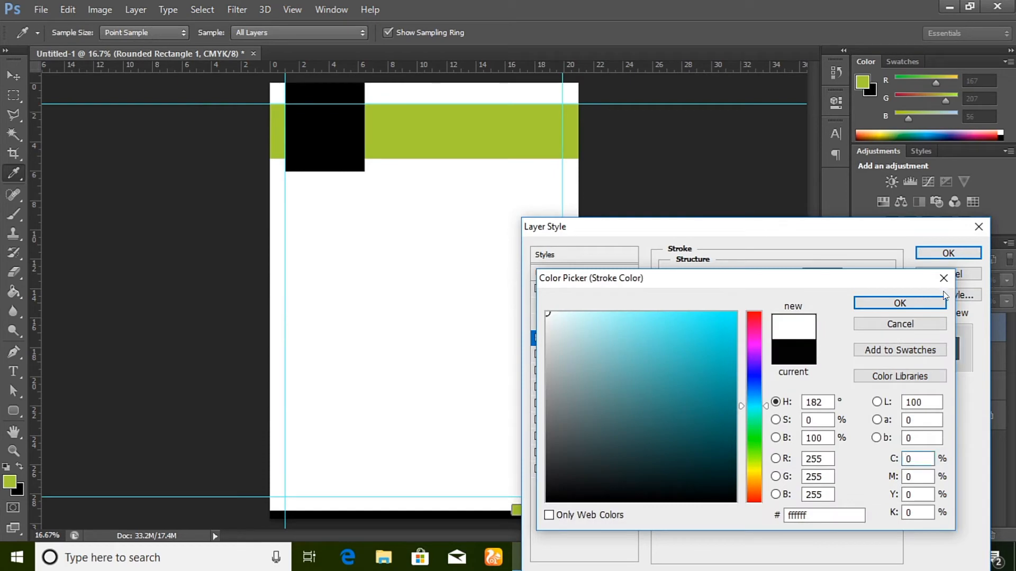
pyautogui.click(930, 304)
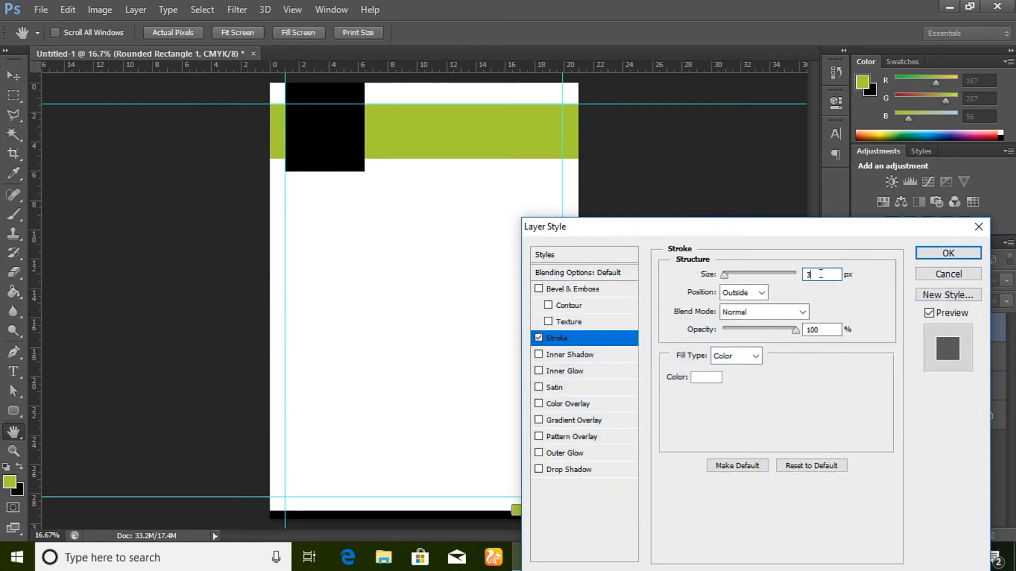
pyautogui.press('Up')
pyautogui.press('Up')
pyautogui.press('Up')
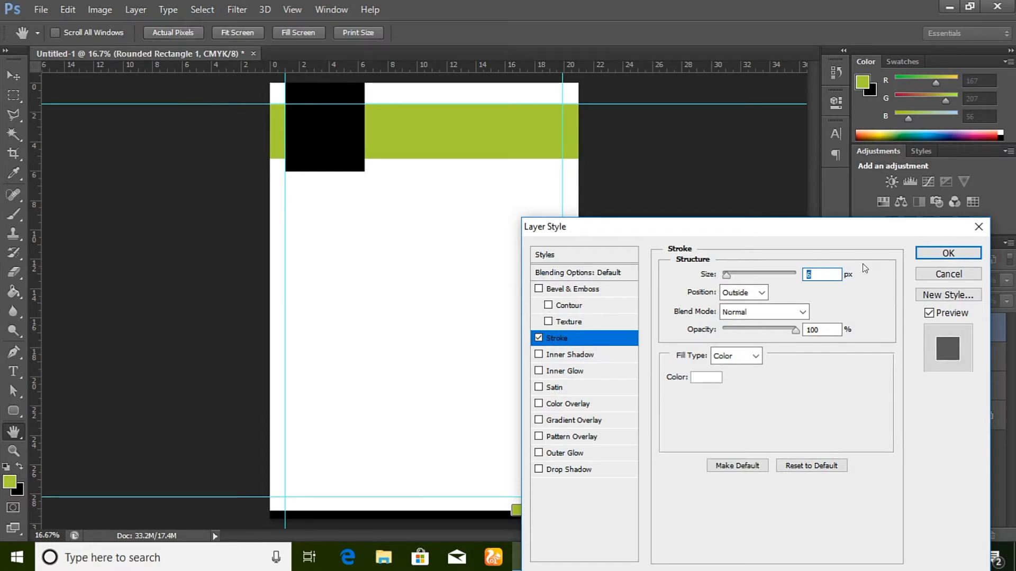
pyautogui.click(948, 256)
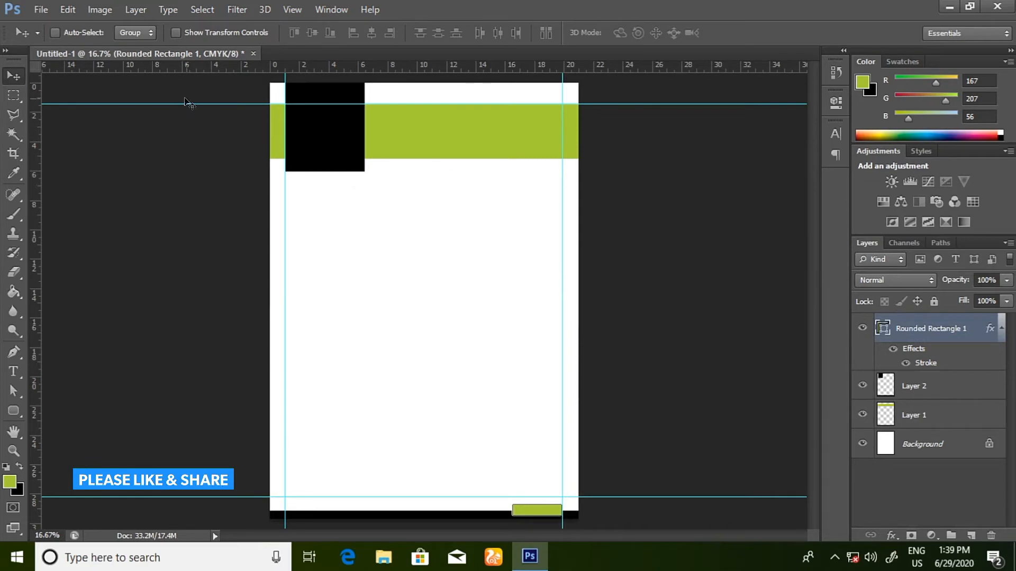
# Place the HL Graphic Wallpaper logo file from the HL Graphic tutorial folder on drive D into the page
pyautogui.click(40, 9)
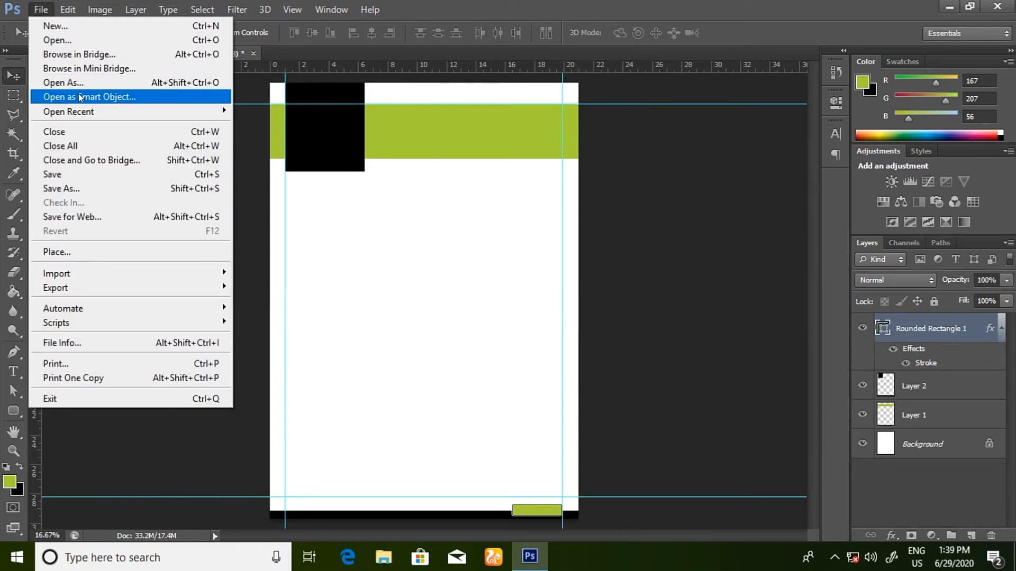
pyautogui.click(70, 256)
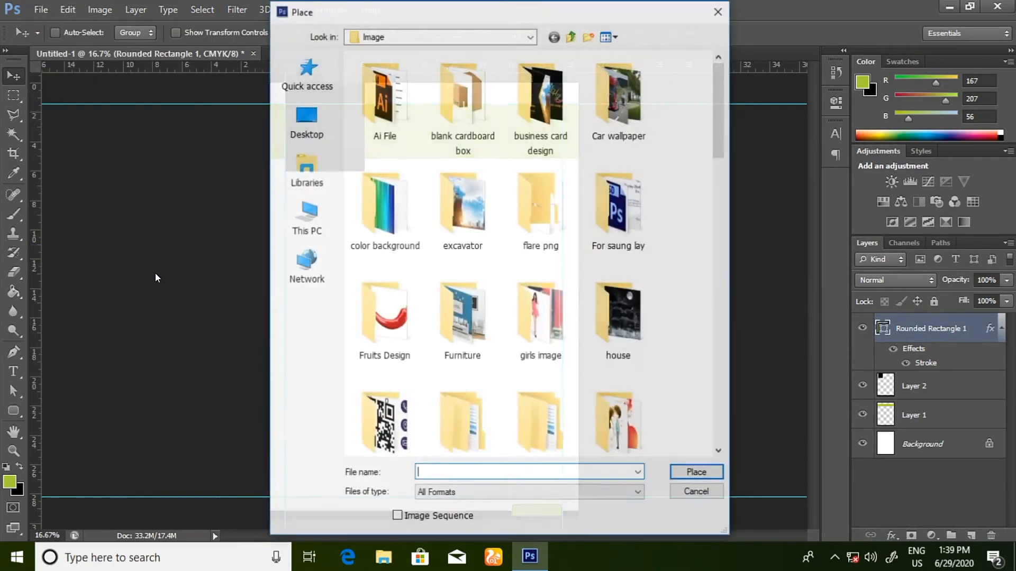
pyautogui.scroll(-3, 497, 228)
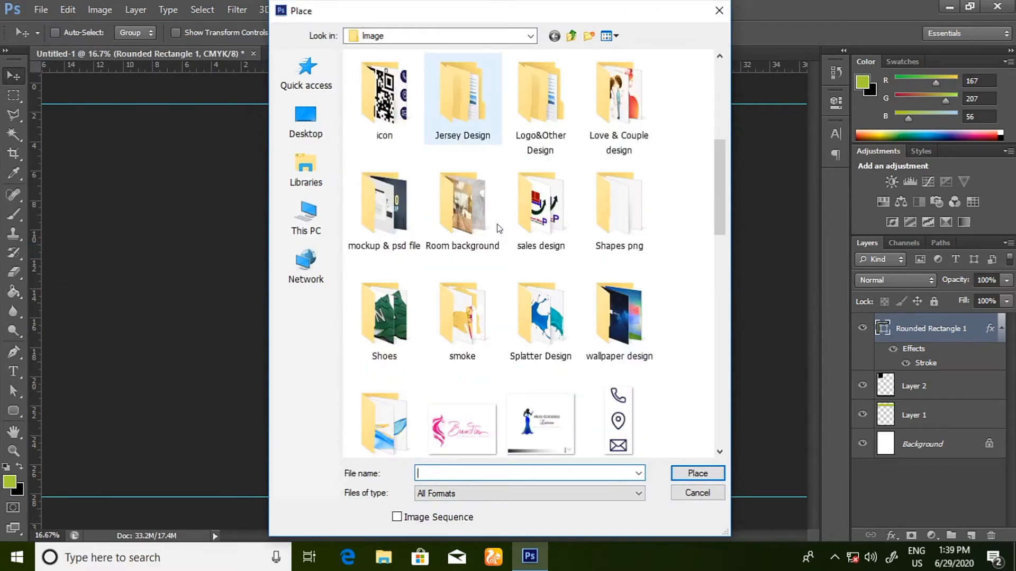
pyautogui.scroll(6, 498, 227)
pyautogui.click(569, 38)
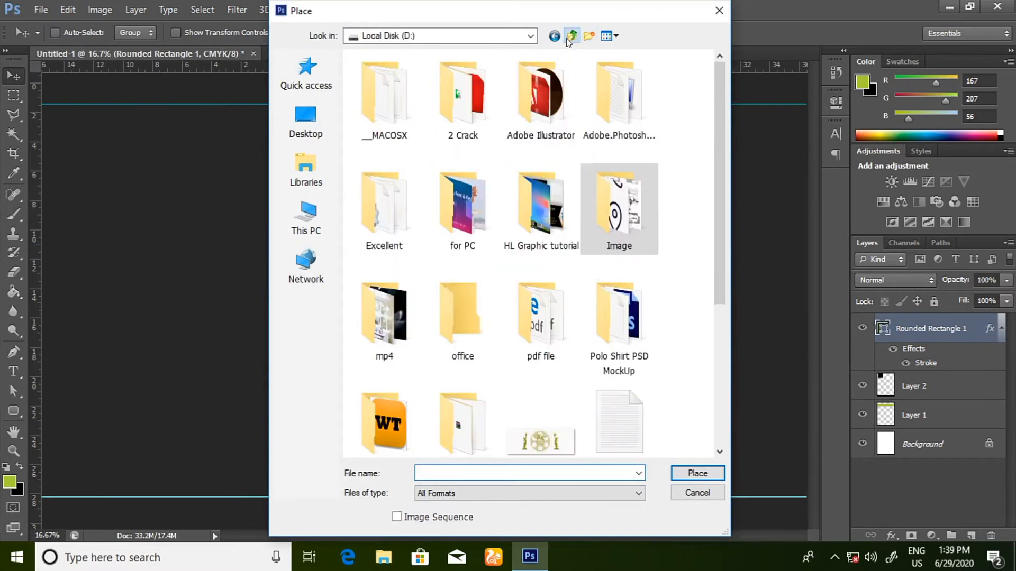
pyautogui.doubleClick(534, 213)
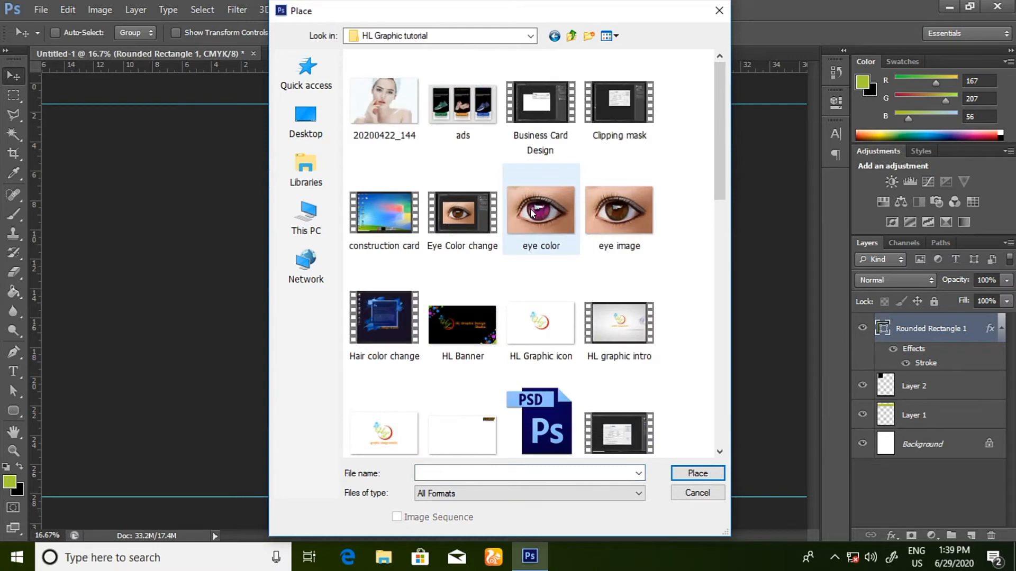
pyautogui.doubleClick(382, 420)
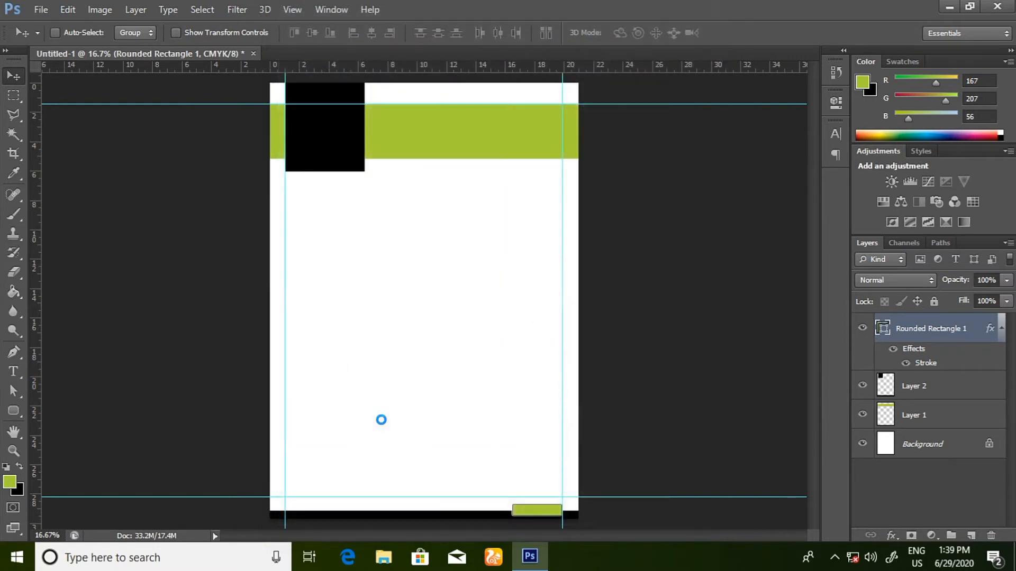
# Move the placed logo onto the black block and scale it down to about 34% so it fits inside
pyautogui.moveTo(429, 365); pyautogui.dragTo(339, 195)
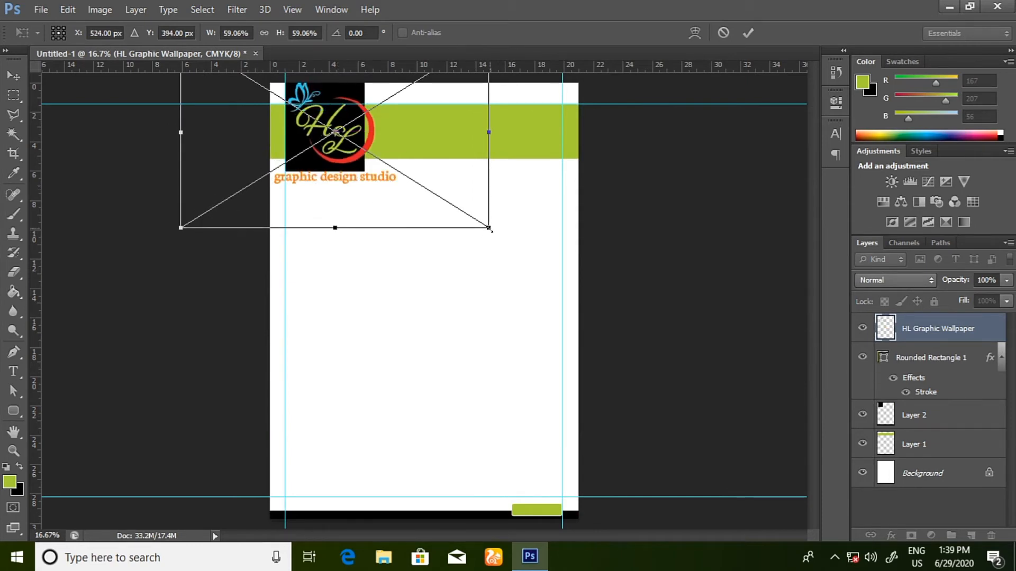
pyautogui.moveTo(488, 228); pyautogui.dragTo(426, 198)
pyautogui.moveTo(359, 180); pyautogui.dragTo(352, 177)
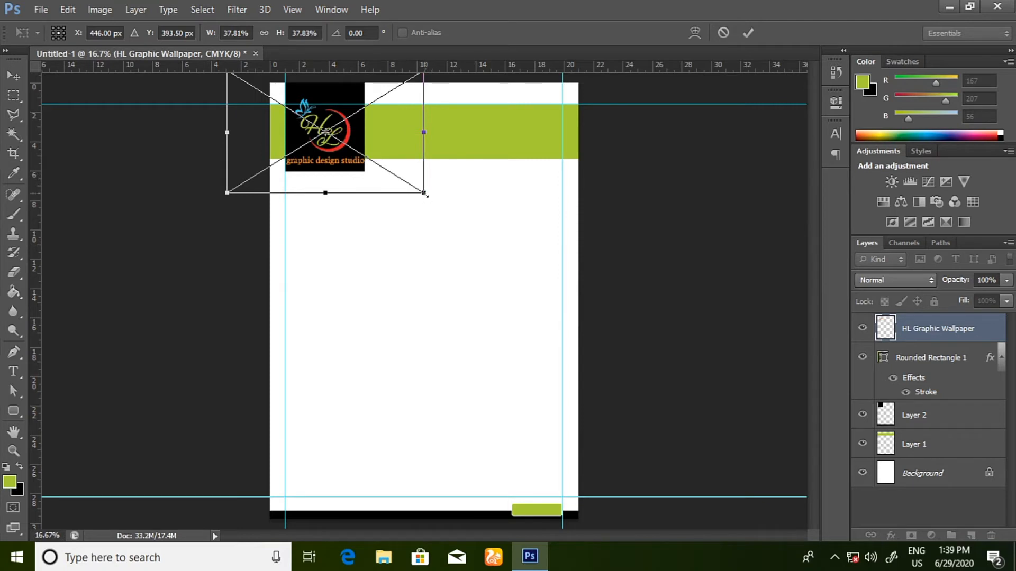
pyautogui.moveTo(427, 196); pyautogui.dragTo(416, 190)
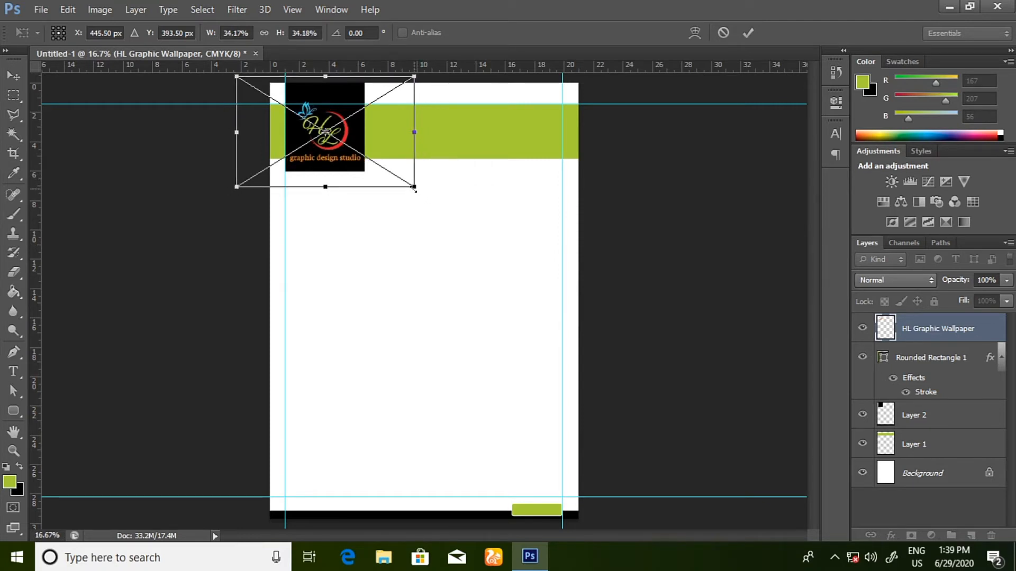
# Fine-position the small logo within the black block at X 439.50 px, Y 369.50 px and commit the placement
pyautogui.hotkey('shift', 'Up')
pyautogui.hotkey('shift', 'Up')
pyautogui.hotkey('shift', 'Up')
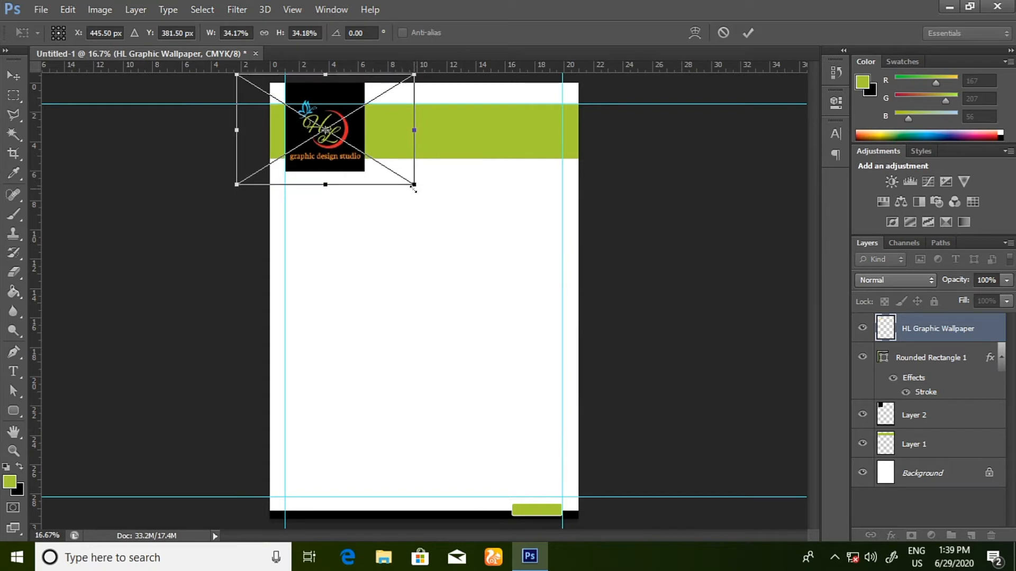
pyautogui.press('Down')
pyautogui.press('Down')
pyautogui.press('Down')
pyautogui.press('Down')
pyautogui.press('Down')
pyautogui.press('Down')
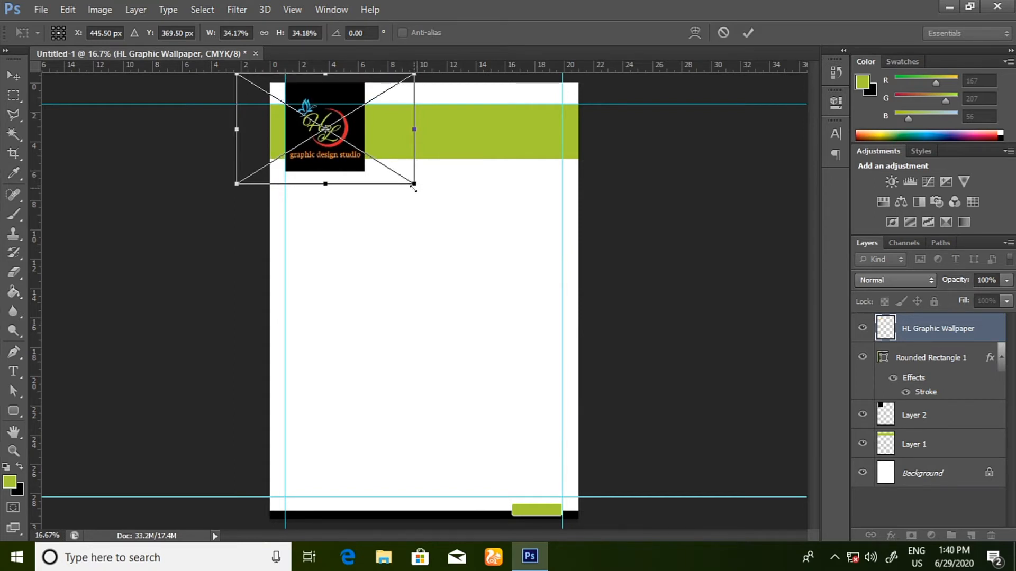
pyautogui.press('Left')
pyautogui.press('Left')
pyautogui.press('Left')
pyautogui.press('Left')
pyautogui.press('Left')
pyautogui.press('Left')
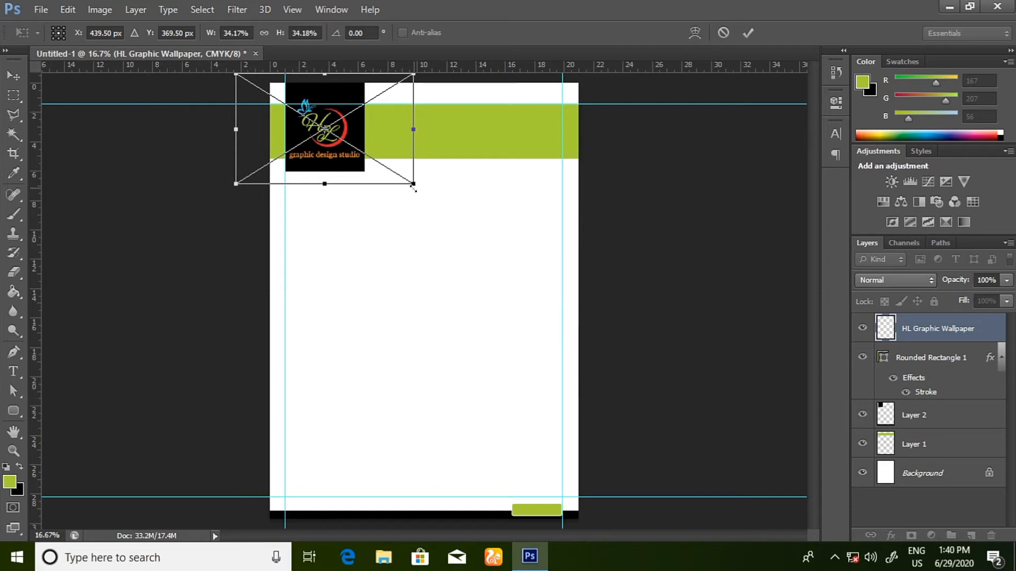
pyautogui.click(747, 33)
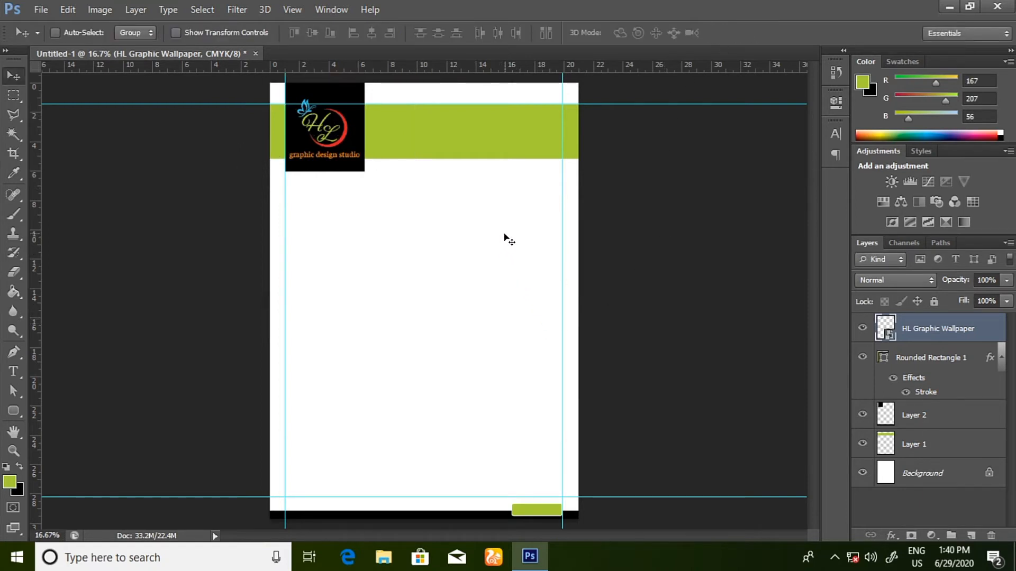
# Place the HL Graphic Wallpaper logo a second time and enlarge it about its centre to about 87.7%
pyautogui.click(41, 10)
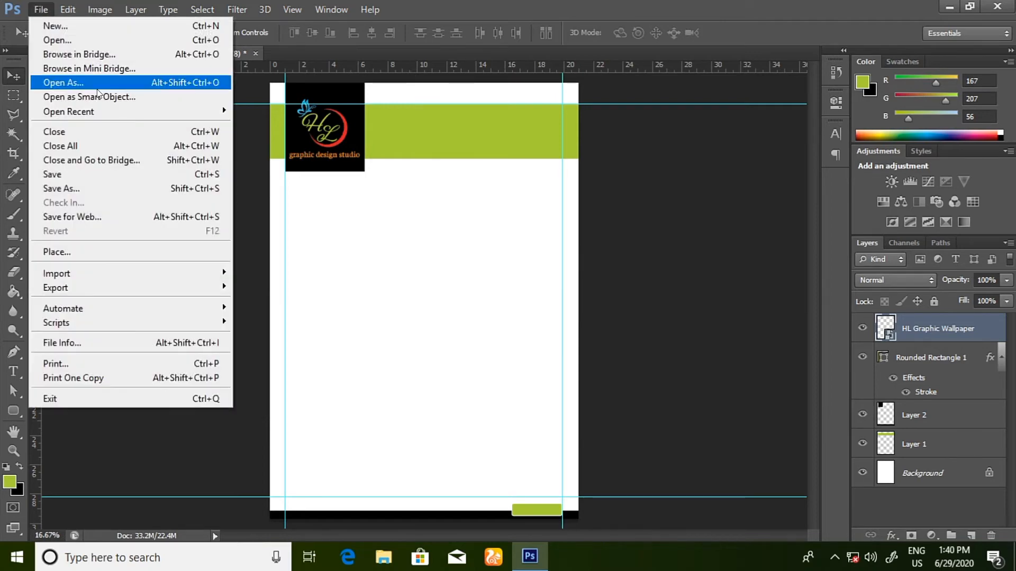
pyautogui.click(82, 249)
pyautogui.doubleClick(400, 427)
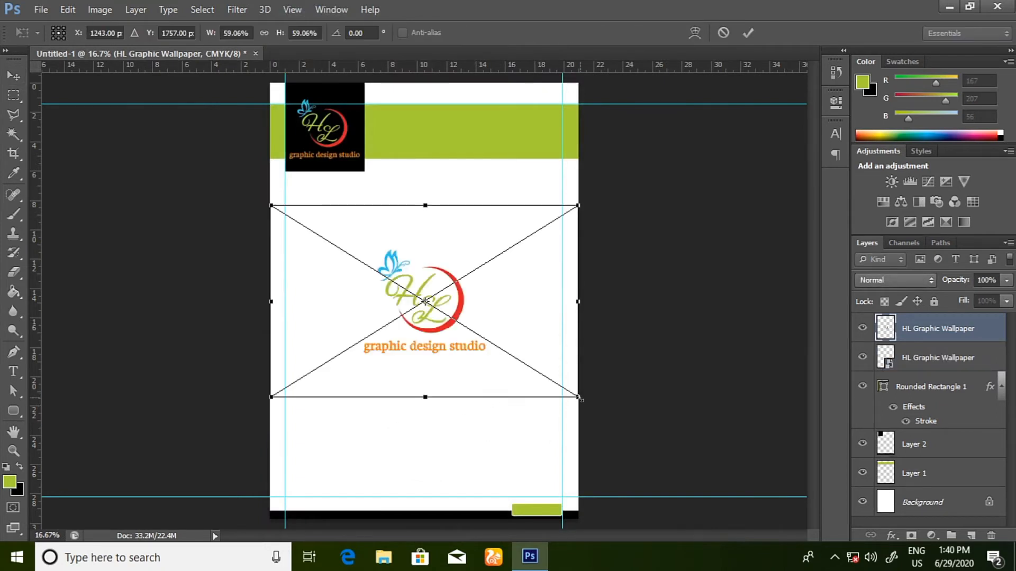
pyautogui.moveTo(579, 398); pyautogui.dragTo(659, 437)
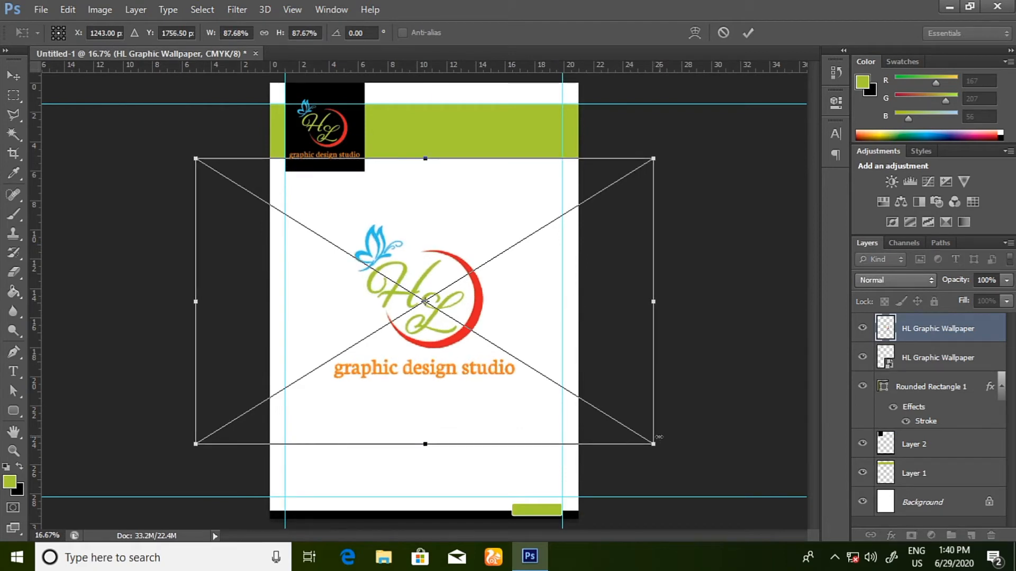
# Shift the large central logo down to Y 1894.50 px and commit the placement
pyautogui.hotkey('shift', 'Down')
pyautogui.hotkey('shift', 'Down')
pyautogui.hotkey('shift', 'Down')
pyautogui.hotkey('shift', 'Down')
pyautogui.hotkey('shift', 'Down')
pyautogui.hotkey('shift', 'Down')
pyautogui.hotkey('shift', 'Down')
pyautogui.hotkey('shift', 'Down')
pyautogui.hotkey('shift', 'Down')
pyautogui.hotkey('shift', 'Down')
pyautogui.hotkey('shift', 'Down')
pyautogui.hotkey('shift', 'Down')
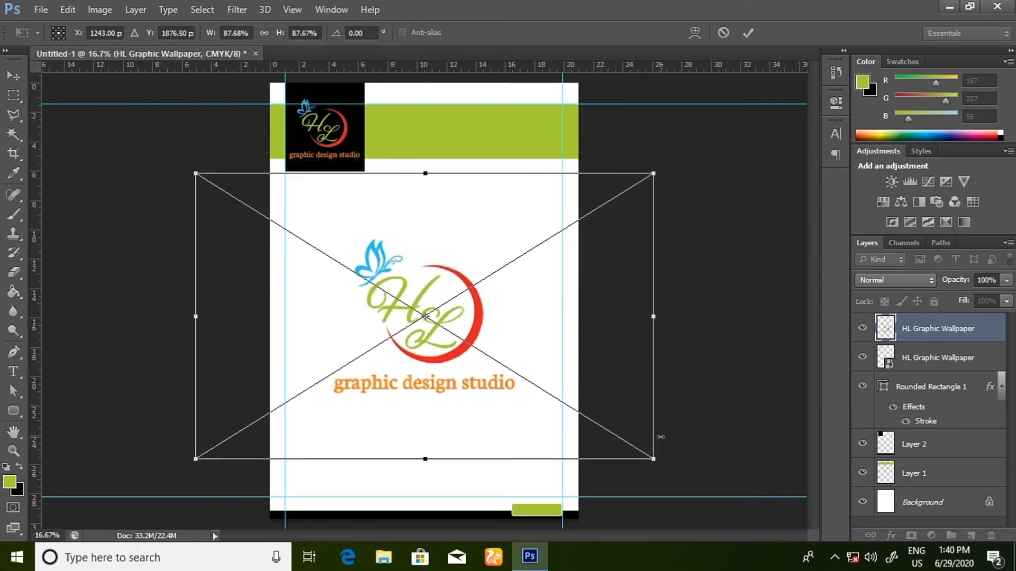
pyautogui.press('Down')
pyautogui.press('Down')
pyautogui.press('Down')
pyautogui.press('Down')
pyautogui.press('Down')
pyautogui.press('Down')
pyautogui.press('Down')
pyautogui.press('Down')
pyautogui.press('Down')
pyautogui.press('Down')
pyautogui.press('Down')
pyautogui.press('Down')
pyautogui.press('Down')
pyautogui.press('Down')
pyautogui.press('Down')
pyautogui.press('Down')
pyautogui.press('Down')
pyautogui.press('Down')
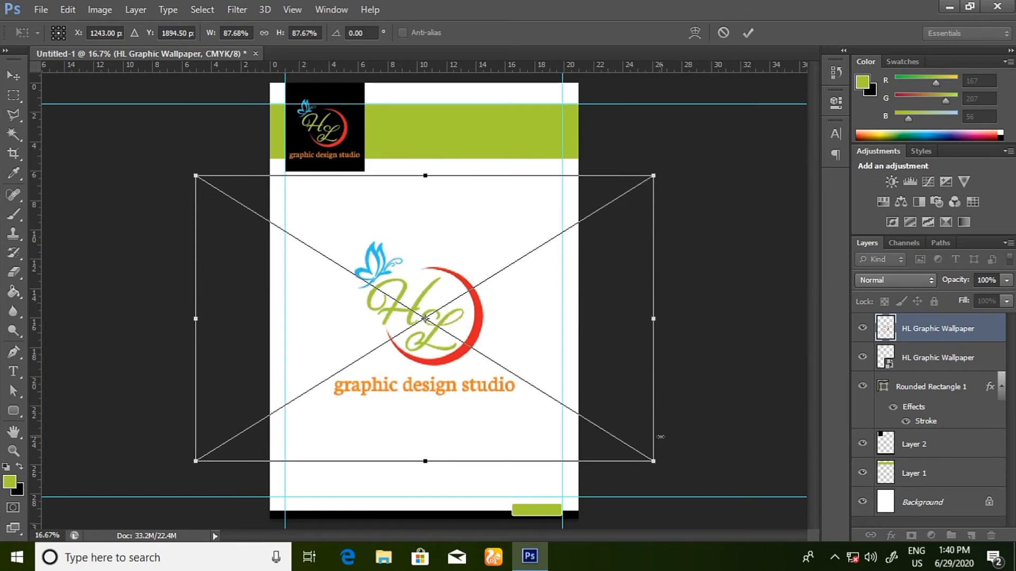
pyautogui.click(748, 33)
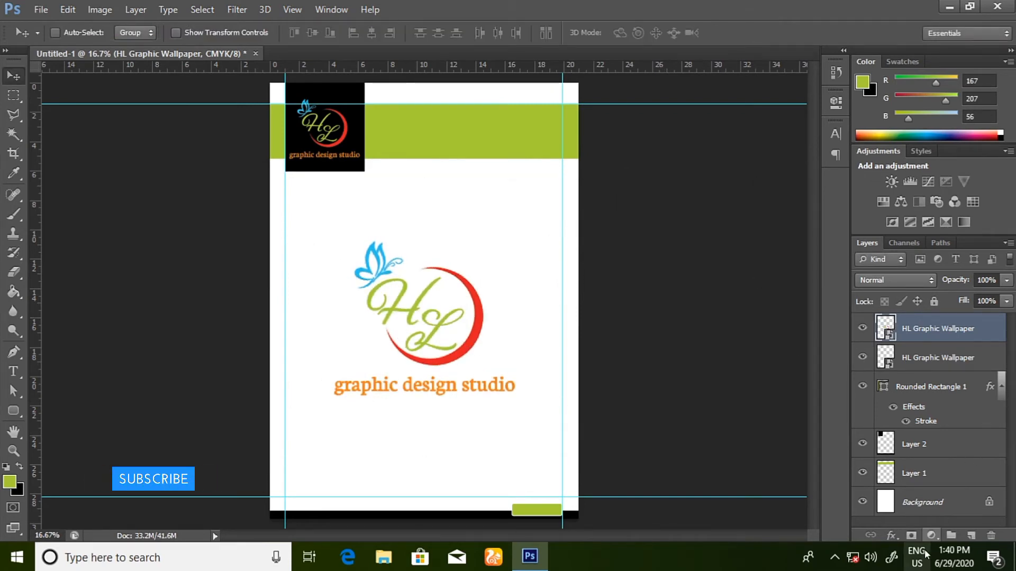
# Apply a black (000000) Color Overlay at 100% opacity to the large central logo layer
pyautogui.click(892, 536)
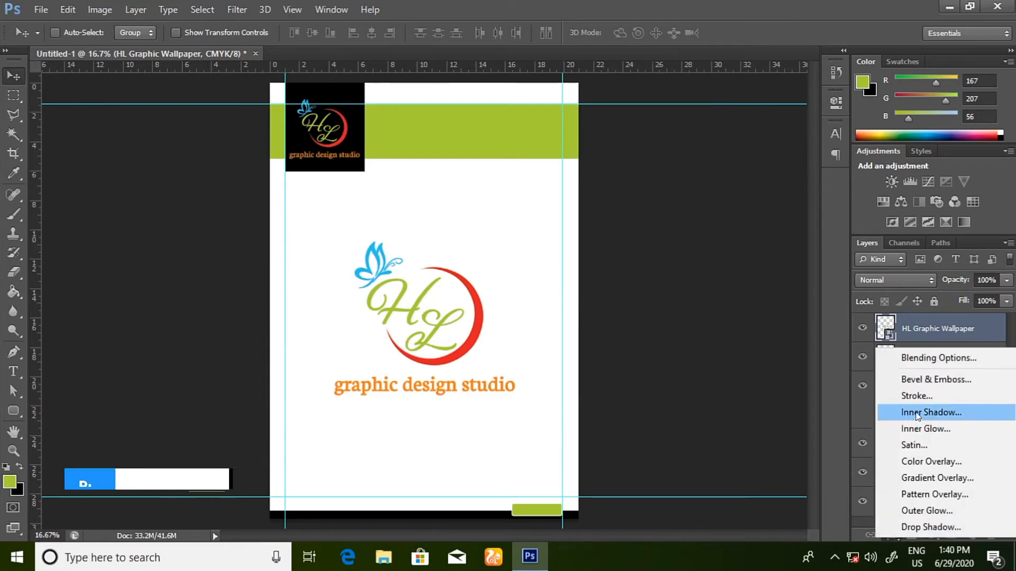
pyautogui.click(928, 463)
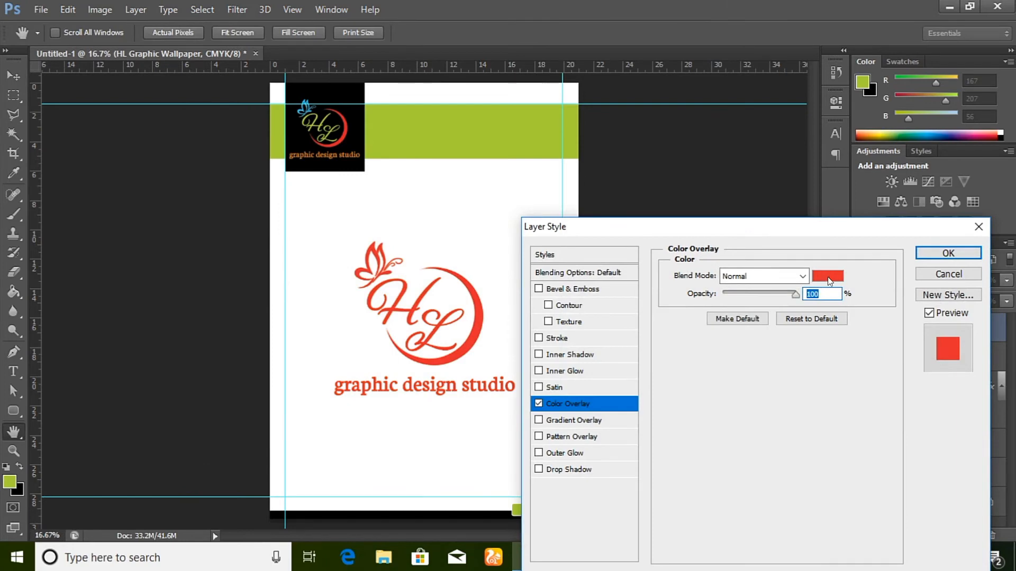
pyautogui.click(828, 276)
pyautogui.moveTo(664, 429); pyautogui.dragTo(534, 535)
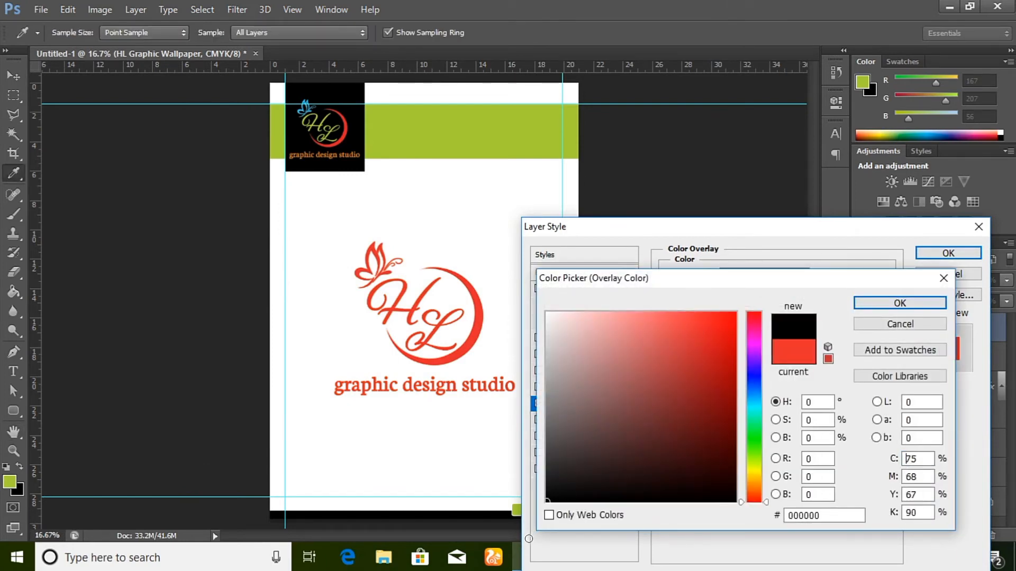
pyautogui.click(873, 303)
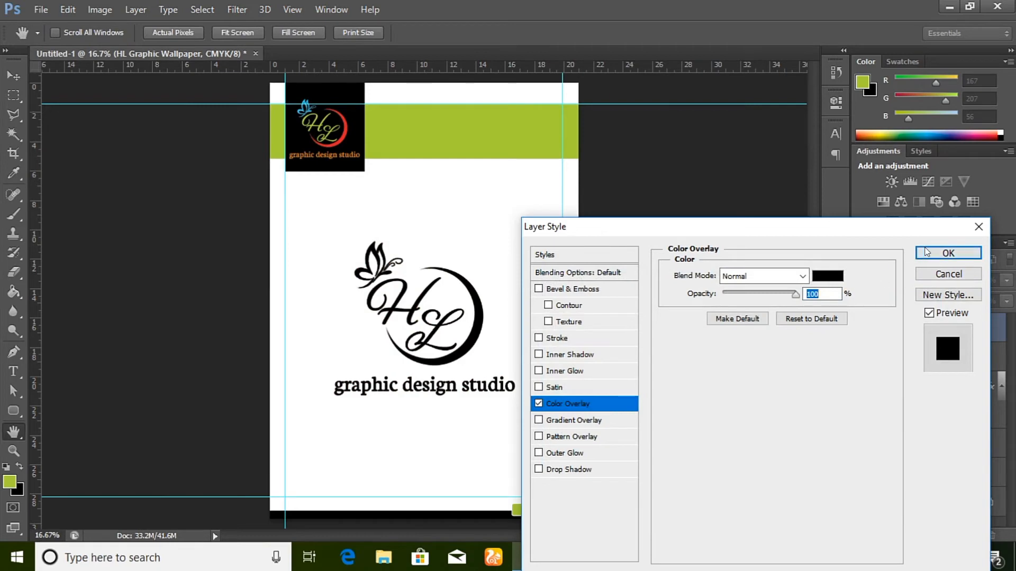
pyautogui.click(927, 252)
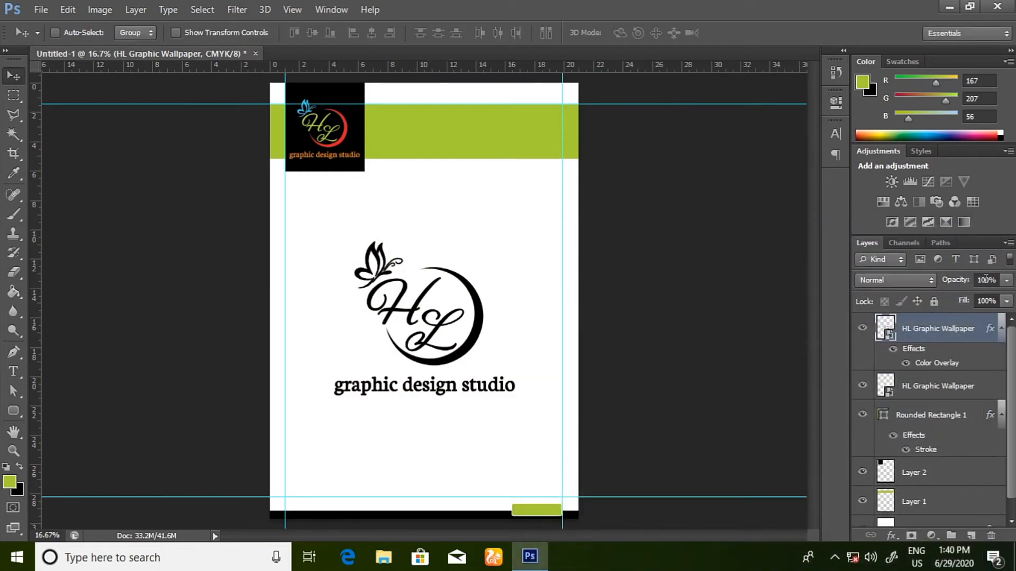
# Set the large central logo layer's opacity to 5% so it works as a faint watermark
pyautogui.click(997, 278)
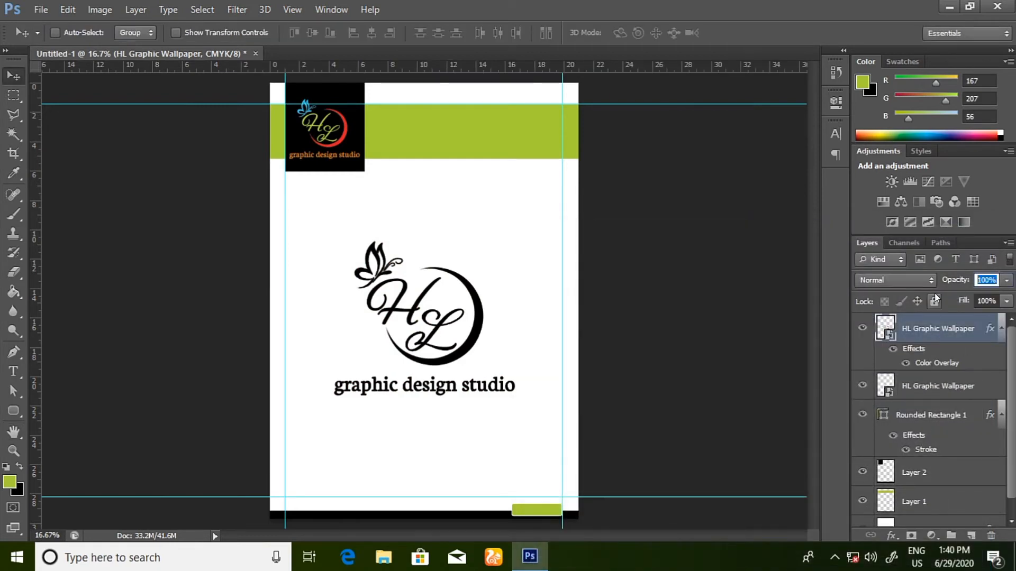
pyautogui.write('5')
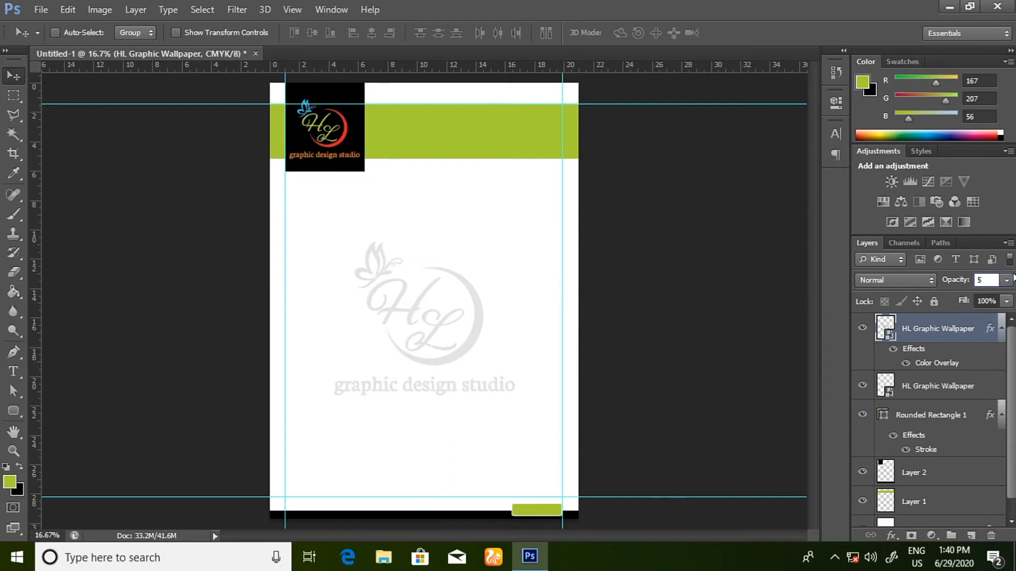
pyautogui.press('Return')
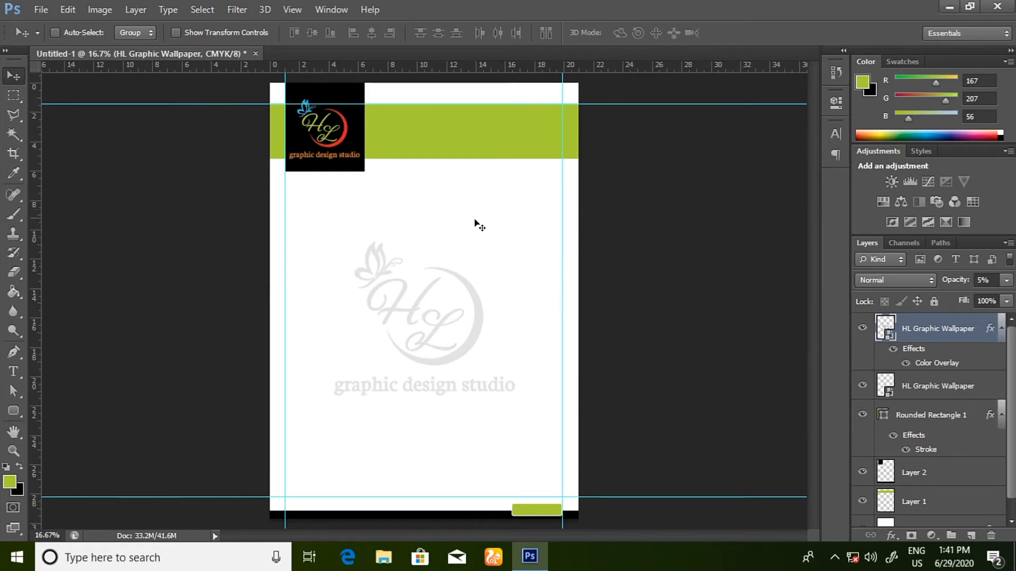
# Place the contact icons image 2931818 from the Image folder on drive D into the document
pyautogui.click(40, 10)
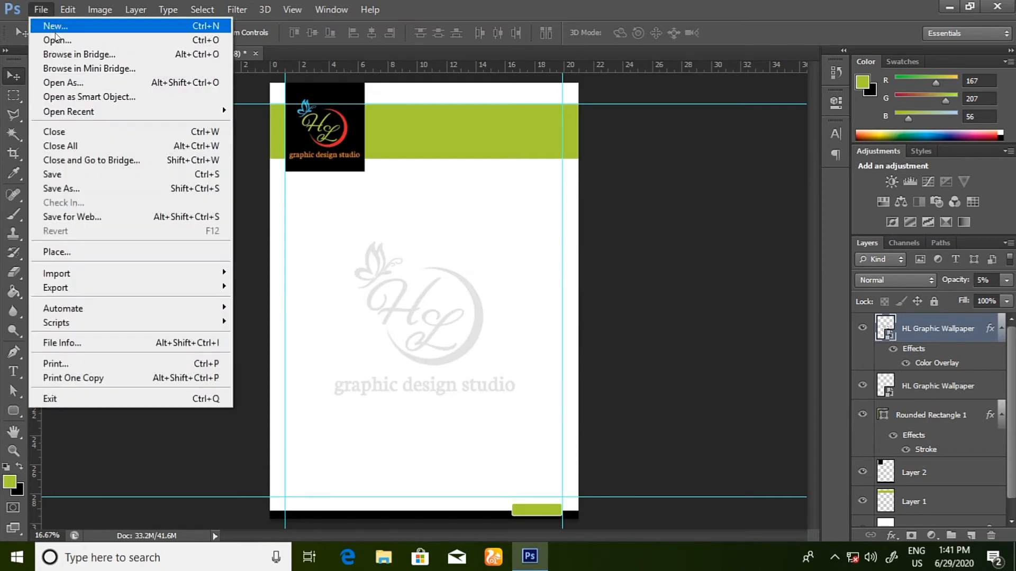
pyautogui.click(56, 252)
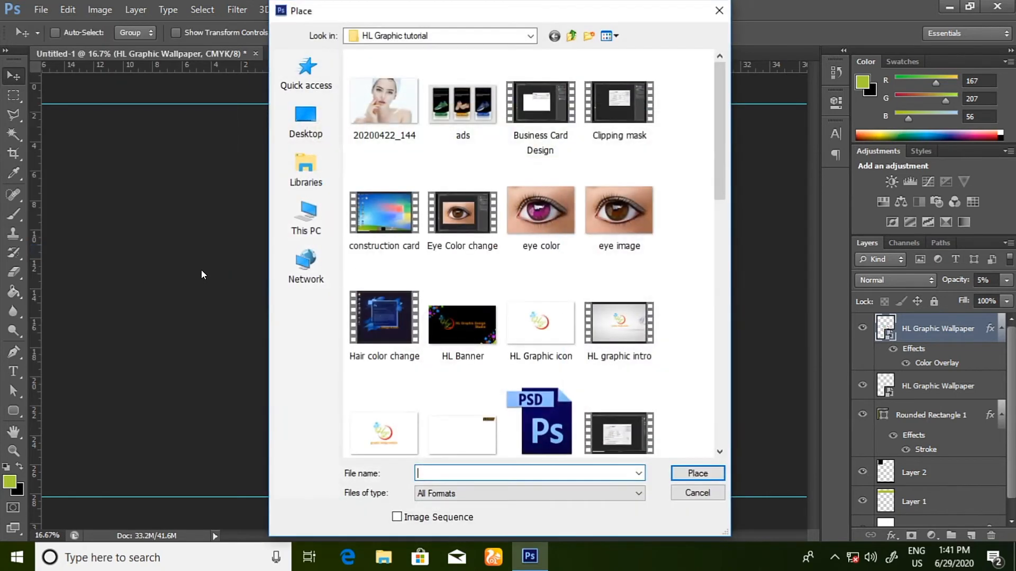
pyautogui.click(571, 36)
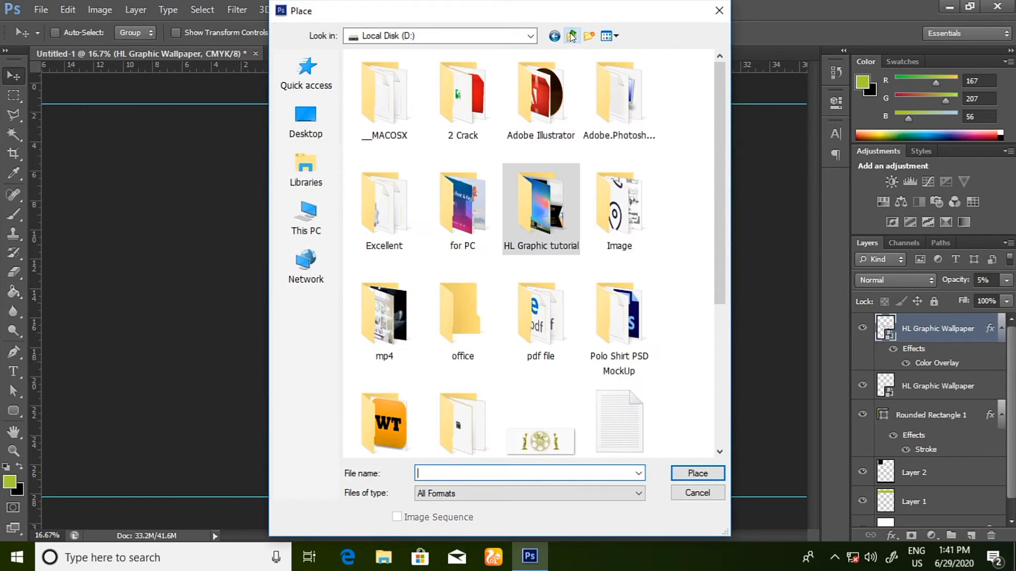
pyautogui.click(627, 214)
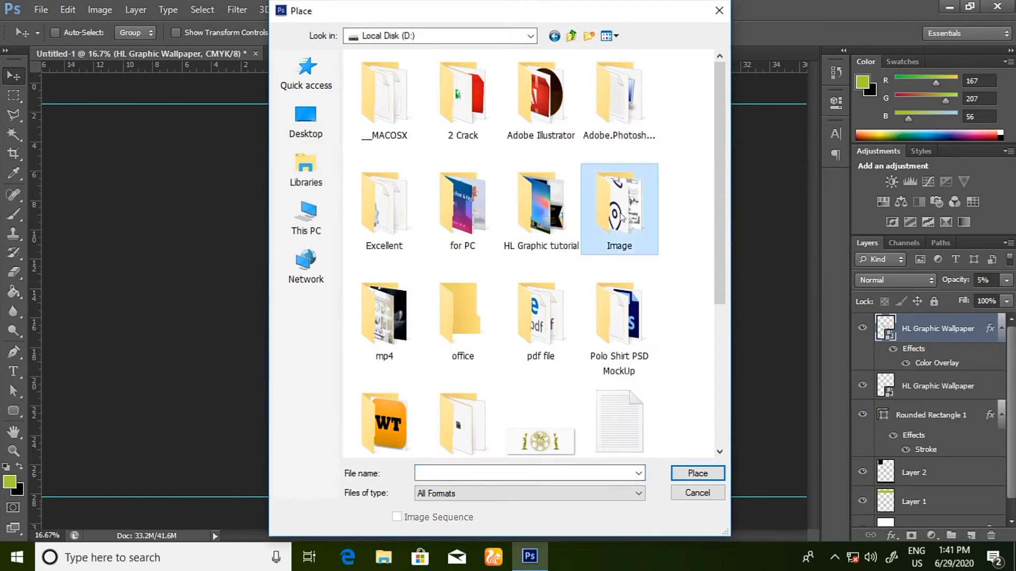
pyautogui.doubleClick(622, 217)
pyautogui.scroll(-10, 505, 312)
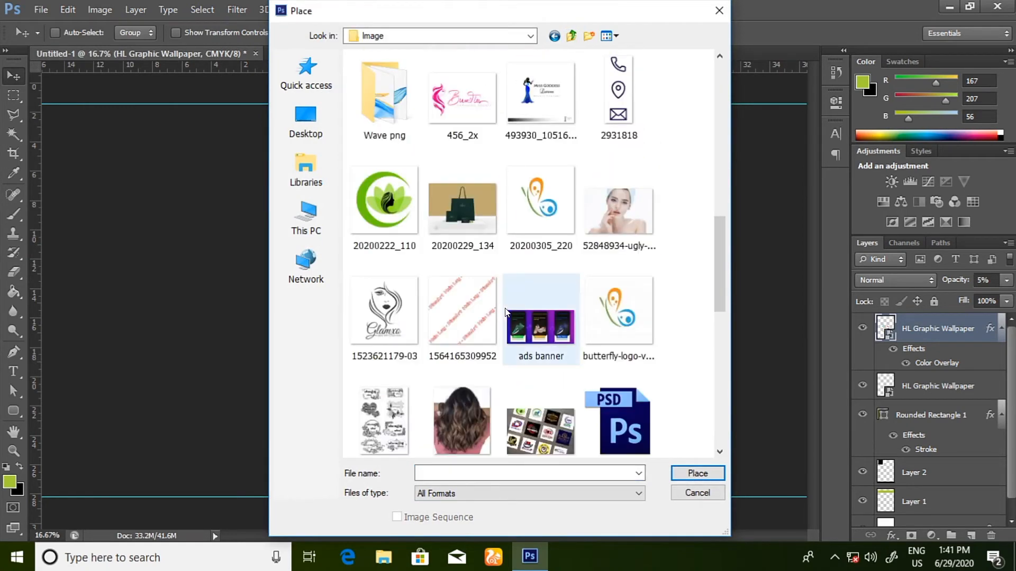
pyautogui.scroll(2, 505, 312)
pyautogui.doubleClick(614, 249)
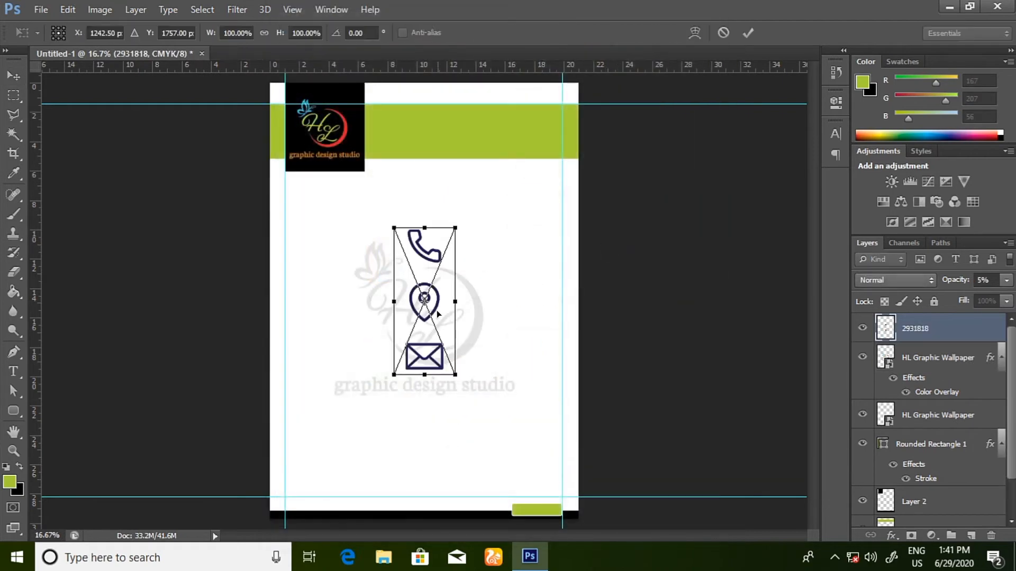
# Scale the contact icons to about 27%, position them in the green header band at X 1488.50 px, Y 395.00 px, and commit the placement
pyautogui.moveTo(437, 370); pyautogui.dragTo(469, 241)
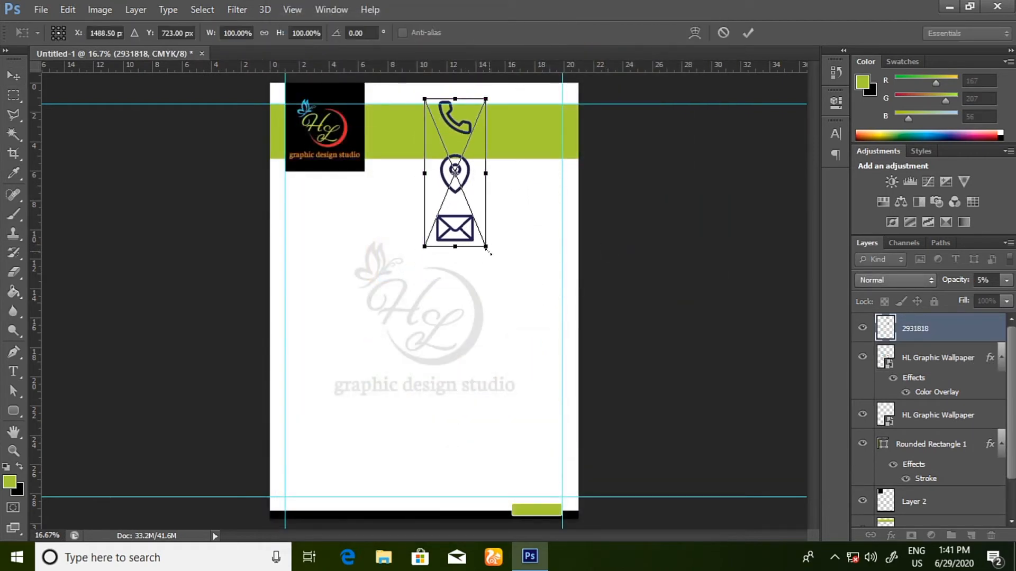
pyautogui.moveTo(488, 253); pyautogui.dragTo(477, 159)
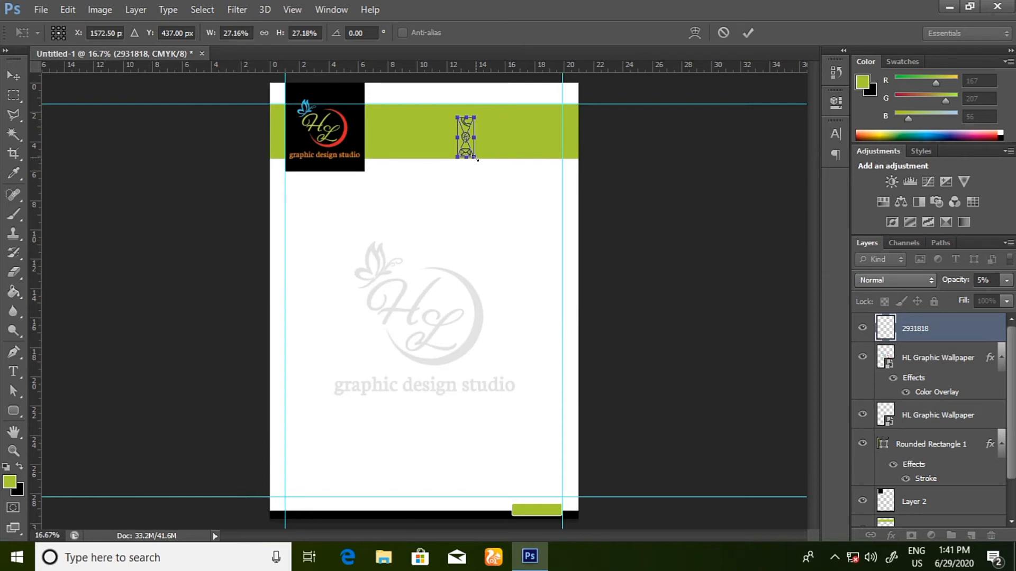
pyautogui.press('Up')
pyautogui.press('Up')
pyautogui.press('Up')
pyautogui.press('Up')
pyautogui.press('Up')
pyautogui.press('Up')
pyautogui.press('Up')
pyautogui.press('Up')
pyautogui.press('Up')
pyautogui.press('Up')
pyautogui.press('Up')
pyautogui.press('Up')
pyautogui.press('Up')
pyautogui.press('Up')
pyautogui.press('Up')
pyautogui.press('Up')
pyautogui.press('Up')
pyautogui.press('Up')
pyautogui.press('Up')
pyautogui.press('Up')
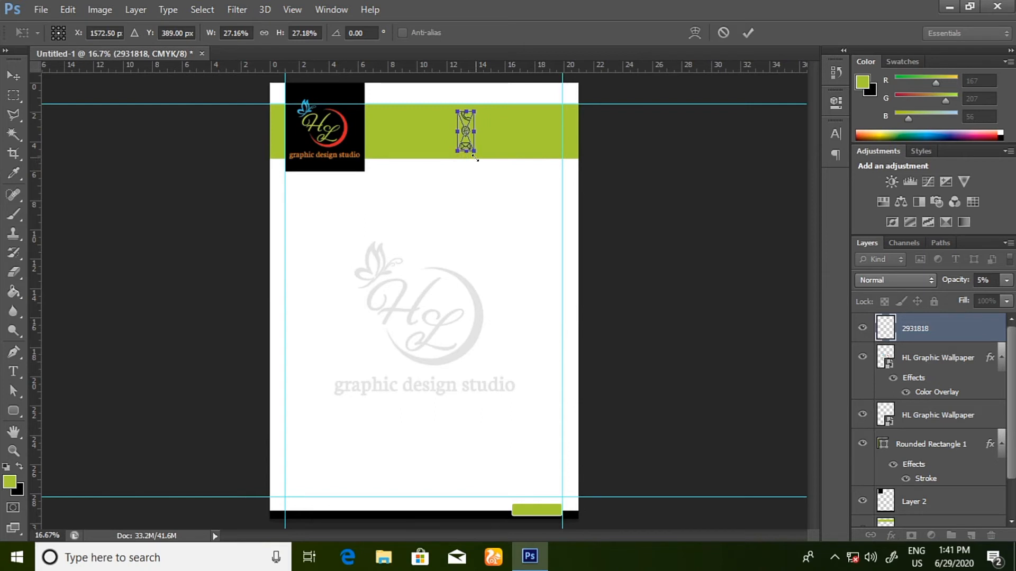
pyautogui.press('Left')
pyautogui.press('Left')
pyautogui.press('Left')
pyautogui.press('Left')
pyautogui.press('Left')
pyautogui.press('Left')
pyautogui.press('Left')
pyautogui.press('Left')
pyautogui.press('Left')
pyautogui.press('Left')
pyautogui.press('Left')
pyautogui.press('Left')
pyautogui.press('Left')
pyautogui.press('Left')
pyautogui.press('Left')
pyautogui.press('Left')
pyautogui.press('Left')
pyautogui.press('Left')
pyautogui.press('Left')
pyautogui.press('Left')
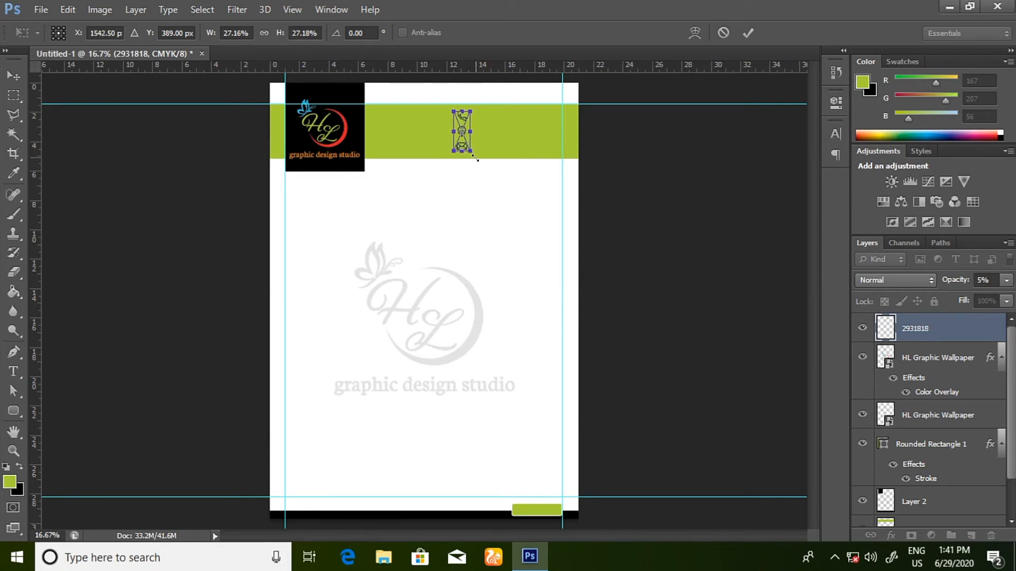
pyautogui.press('Left')
pyautogui.press('Left')
pyautogui.press('Left')
pyautogui.press('Left')
pyautogui.press('Left')
pyautogui.press('Left')
pyautogui.press('Left')
pyautogui.press('Left')
pyautogui.press('Left')
pyautogui.press('Left')
pyautogui.press('Left')
pyautogui.press('Left')
pyautogui.press('Left')
pyautogui.press('Left')
pyautogui.press('Left')
pyautogui.press('Left')
pyautogui.press('Left')
pyautogui.press('Left')
pyautogui.press('Left')
pyautogui.press('Left')
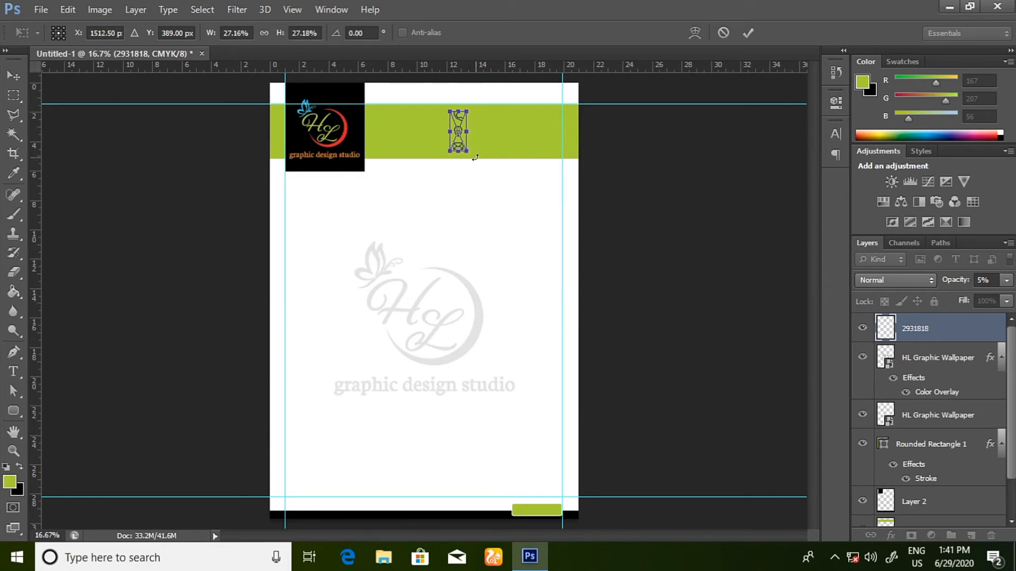
pyautogui.press('Left')
pyautogui.press('Left')
pyautogui.press('Left')
pyautogui.press('Left')
pyautogui.press('Left')
pyautogui.press('Left')
pyautogui.press('Left')
pyautogui.press('Left')
pyautogui.press('Left')
pyautogui.press('Left')
pyautogui.press('Left')
pyautogui.press('Left')
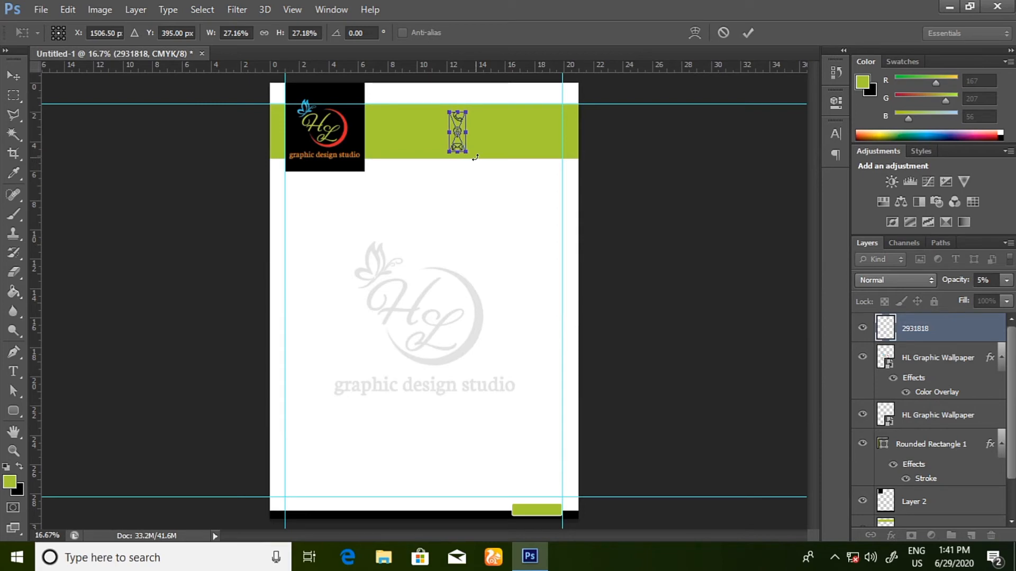
pyautogui.press('Down')
pyautogui.press('Down')
pyautogui.press('Down')
pyautogui.press('Down')
pyautogui.press('Down')
pyautogui.press('Down')
pyautogui.press('Down')
pyautogui.press('Down')
pyautogui.press('Down')
pyautogui.press('Down')
pyautogui.press('Down')
pyautogui.press('Down')
pyautogui.press('Left')
pyautogui.press('Left')
pyautogui.press('Left')
pyautogui.press('Left')
pyautogui.press('Left')
pyautogui.press('Left')
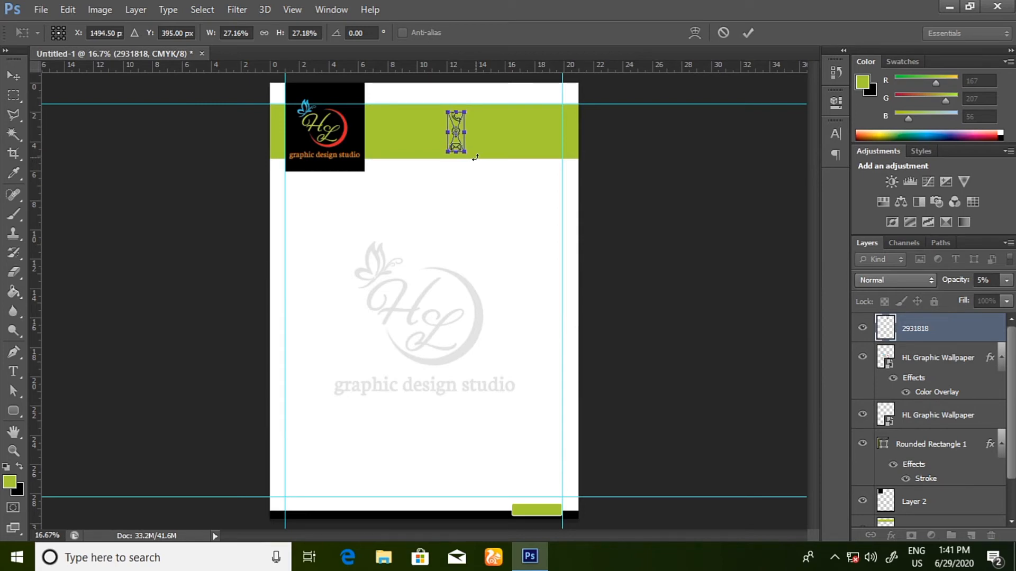
pyautogui.press('Up')
pyautogui.press('Up')
pyautogui.press('Up')
pyautogui.press('Up')
pyautogui.press('Up')
pyautogui.press('Up')
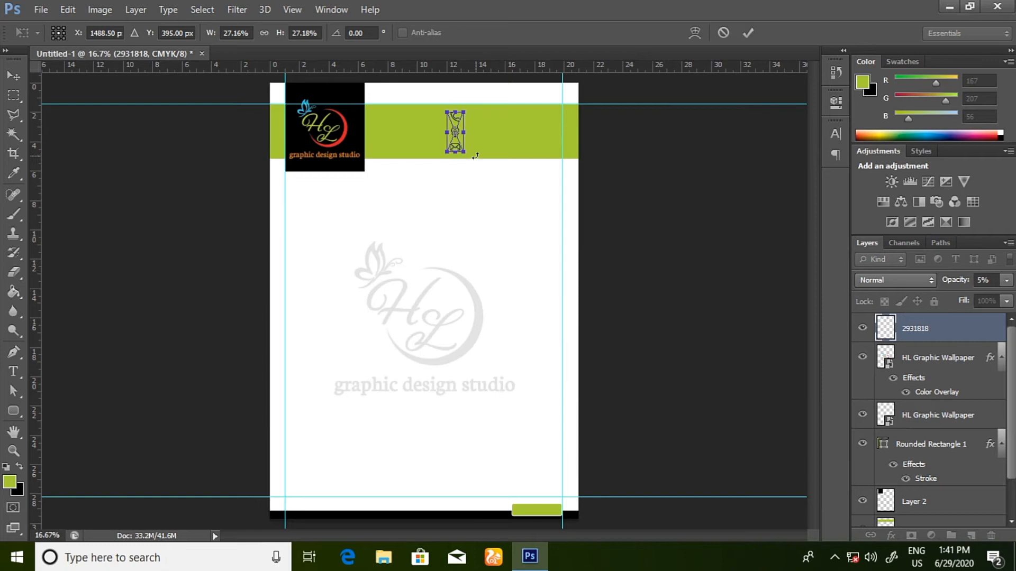
pyautogui.click(748, 33)
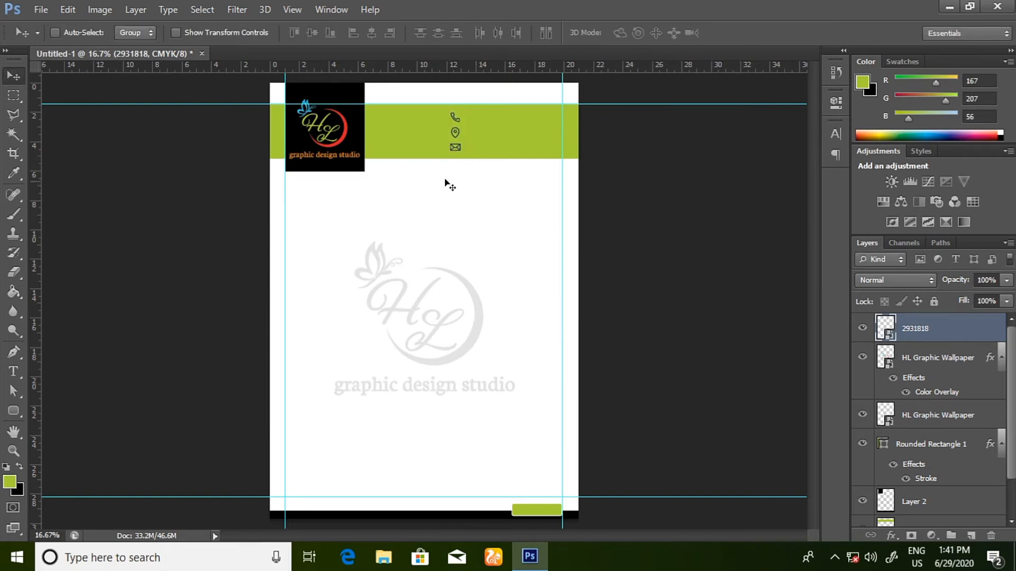
# Nudge the contact icons slightly to the left within the green header band
pyautogui.hotkey('shift', 'Left')
pyautogui.hotkey('shift', 'Left')
pyautogui.hotkey('shift', 'Left')
pyautogui.hotkey('shift', 'Left')
# Apply a black (000000) Color Overlay at 100% opacity to the contact icons layer
pyautogui.click(892, 536)
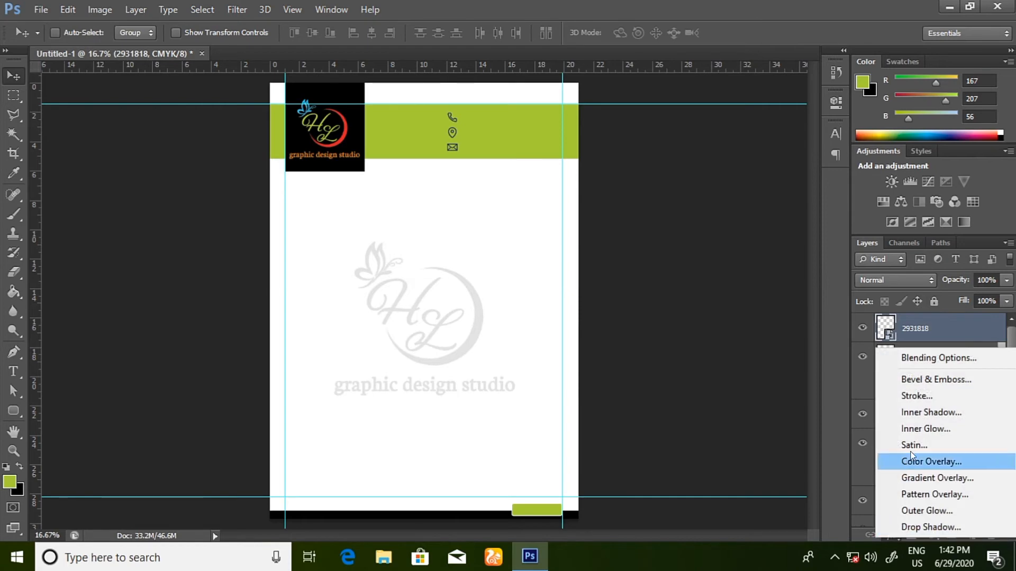
pyautogui.click(927, 462)
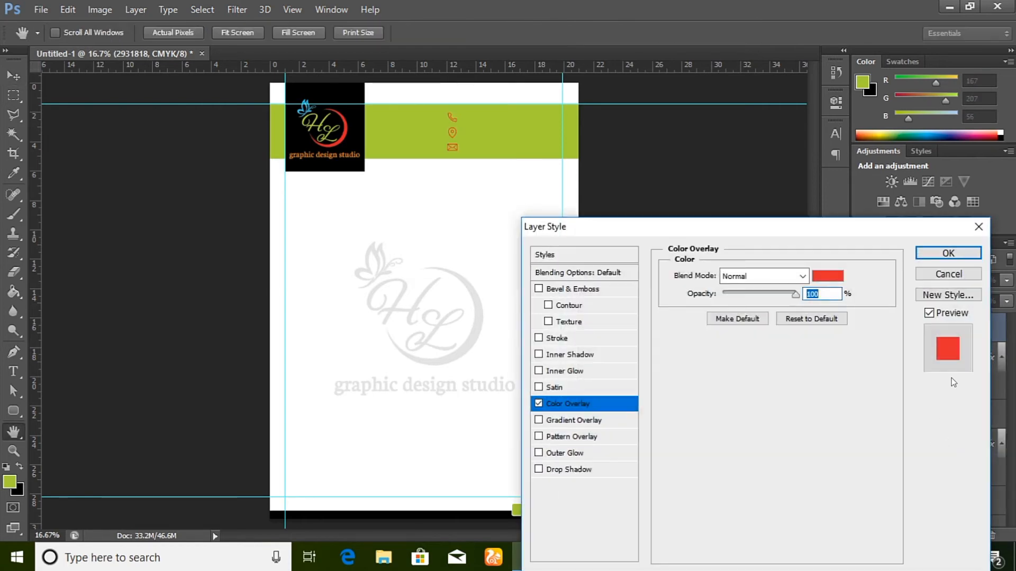
pyautogui.click(824, 279)
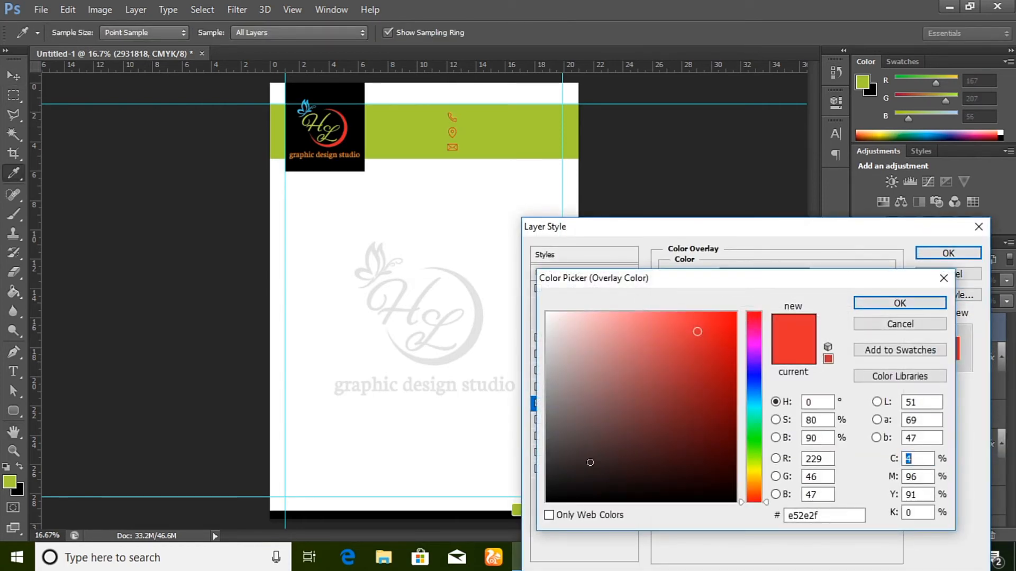
pyautogui.moveTo(590, 462); pyautogui.dragTo(547, 501)
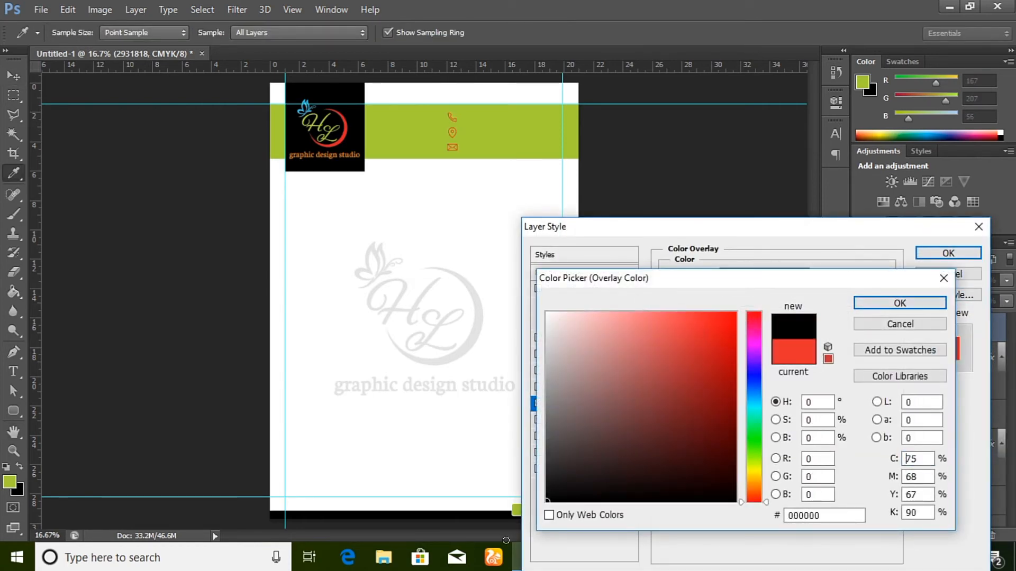
pyautogui.click(902, 301)
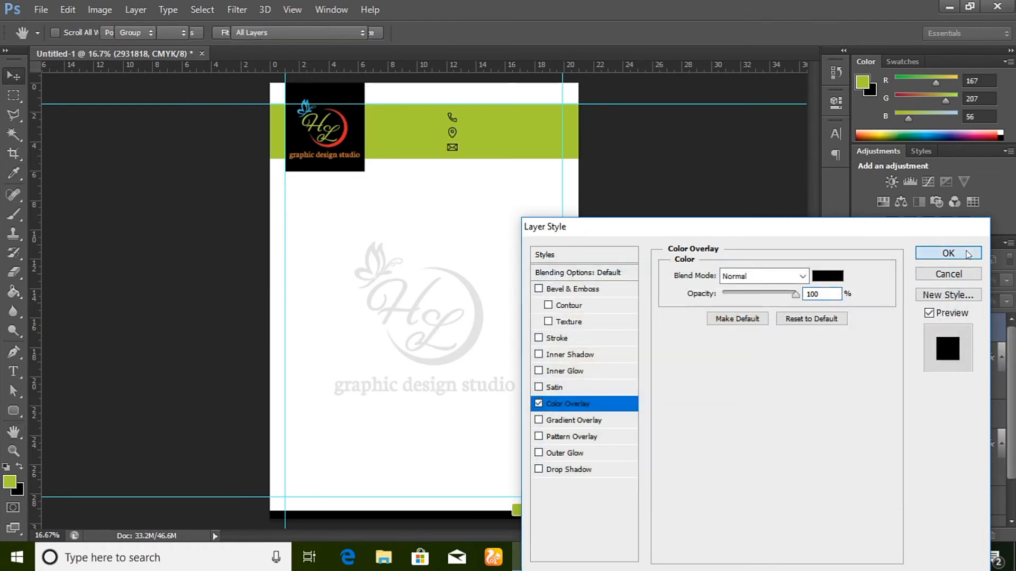
pyautogui.click(966, 254)
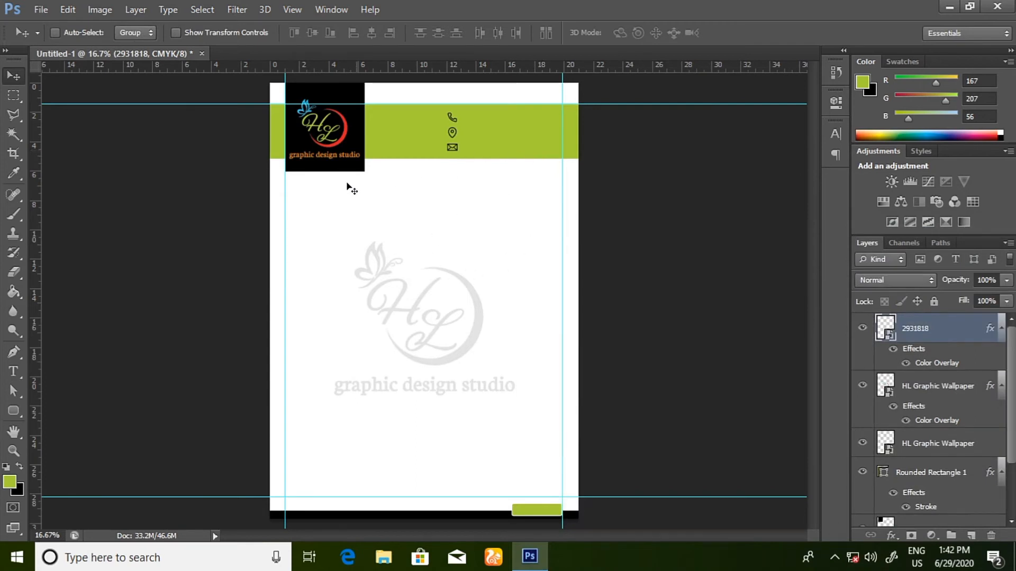
# Add a vertical guide just right of the contact icons and nudge the icons slightly right towards it
pyautogui.moveTo(33, 245); pyautogui.dragTo(470, 144)
pyautogui.moveTo(467, 146); pyautogui.dragTo(462, 148)
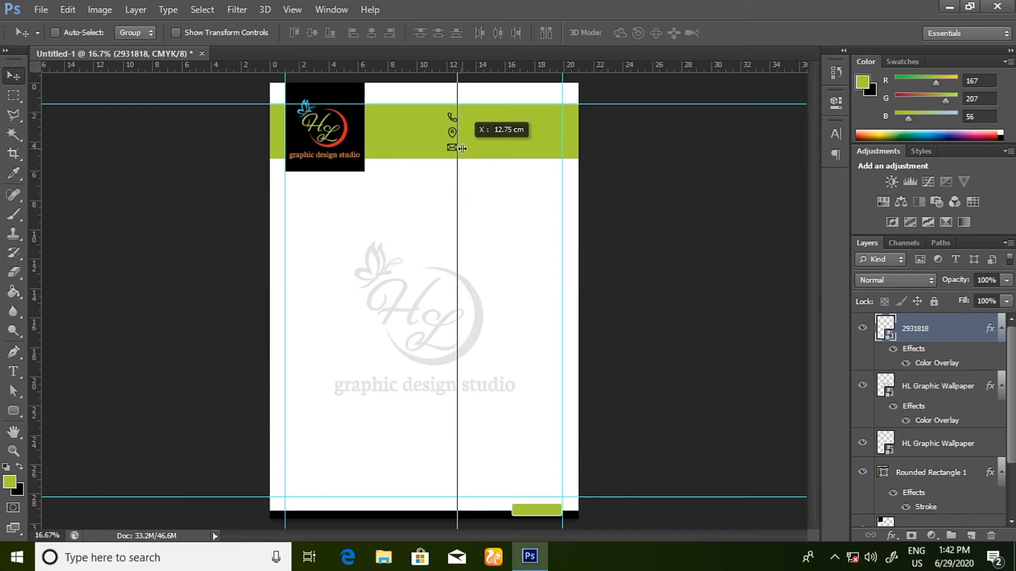
pyautogui.moveTo(462, 149); pyautogui.dragTo(464, 148)
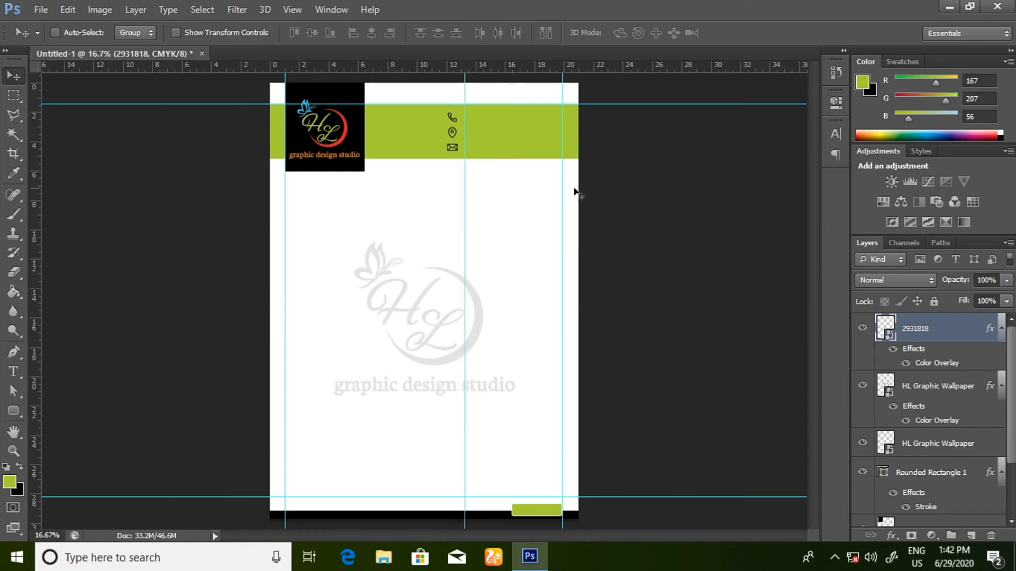
pyautogui.hotkey('shift', 'Right')
pyautogui.hotkey('shift', 'Right')
pyautogui.hotkey('shift', 'Right')
pyautogui.hotkey('shift', 'Right')
# Start a text line on the new guide beside the phone icon and set the text colour to near-black 010101
pyautogui.click(14, 371)
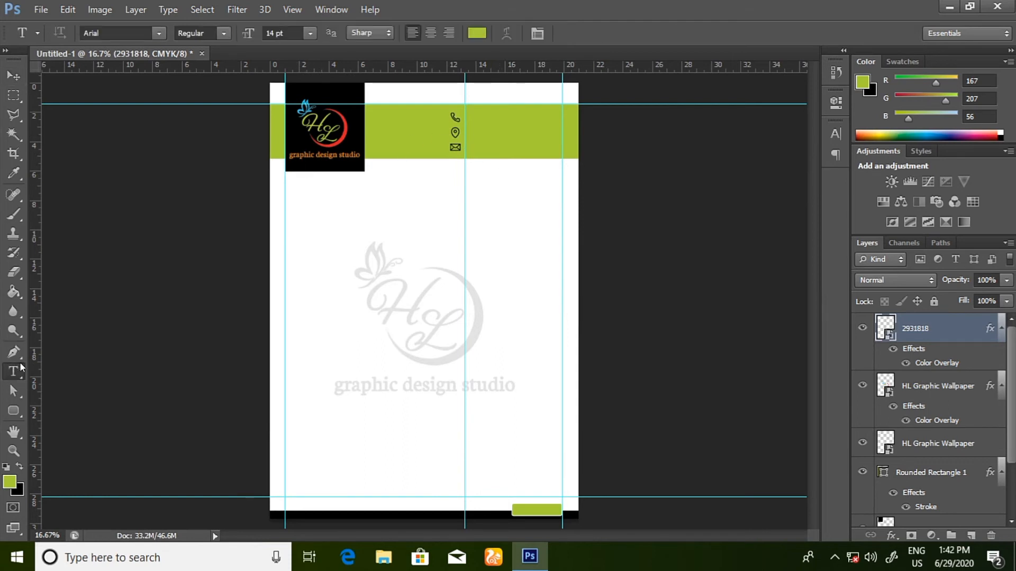
pyautogui.click(465, 120)
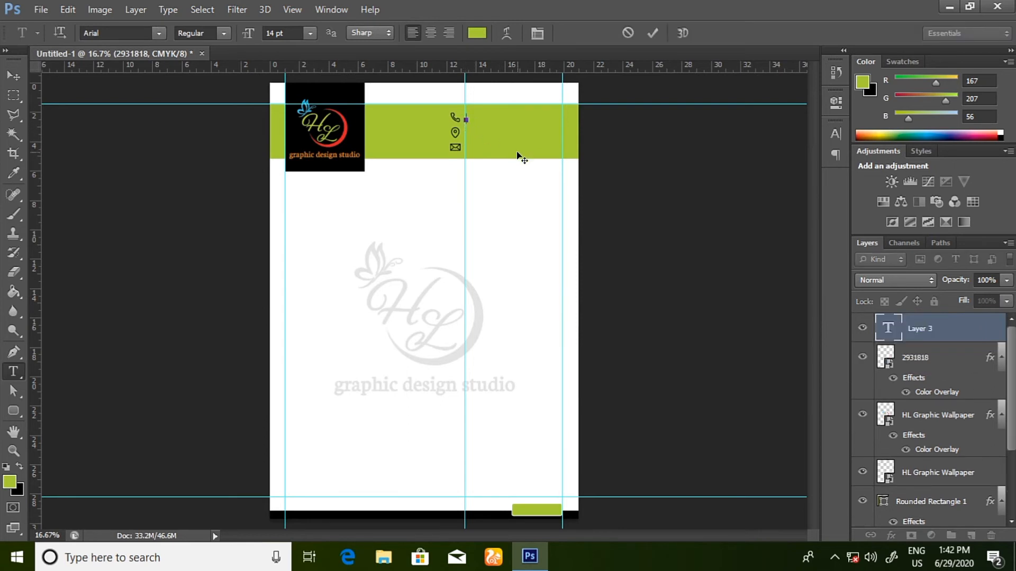
pyautogui.click(478, 34)
pyautogui.write('75')
pyautogui.press('Tab')
pyautogui.write('67')
pyautogui.press('Tab')
pyautogui.write('67')
pyautogui.press('Tab')
pyautogui.write('90')
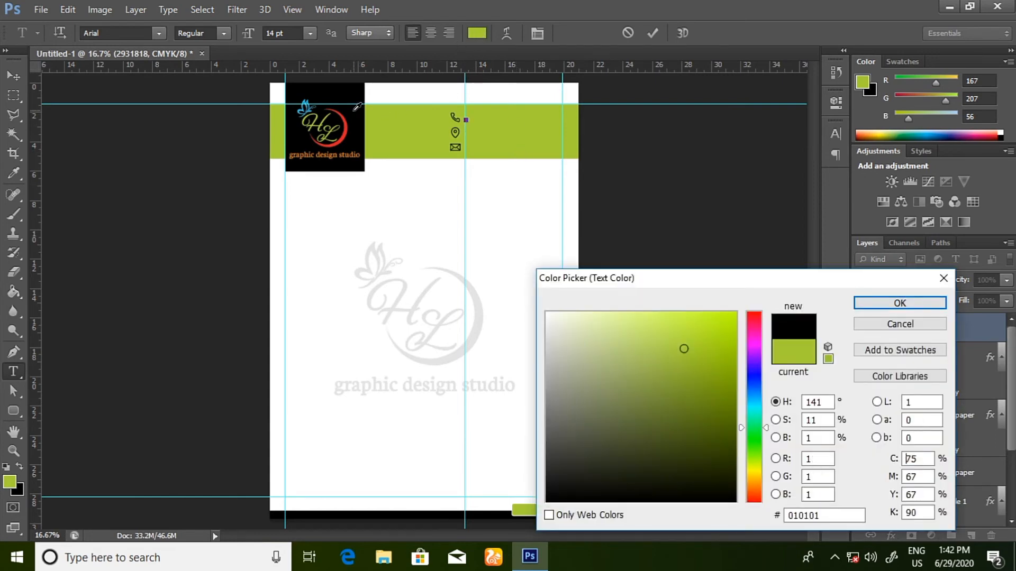
pyautogui.click(882, 303)
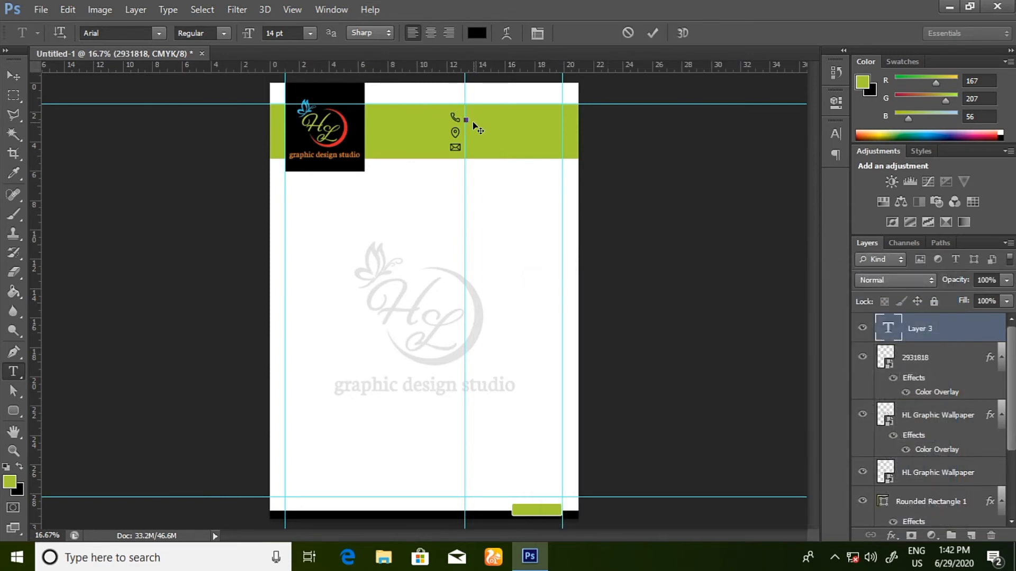
# Enter the phone number as a 14 pt Arial text line beside the phone icon
pyautogui.write('99')
pyautogui.write(' 123456')
pyautogui.write('789')
pyautogui.click(653, 33)
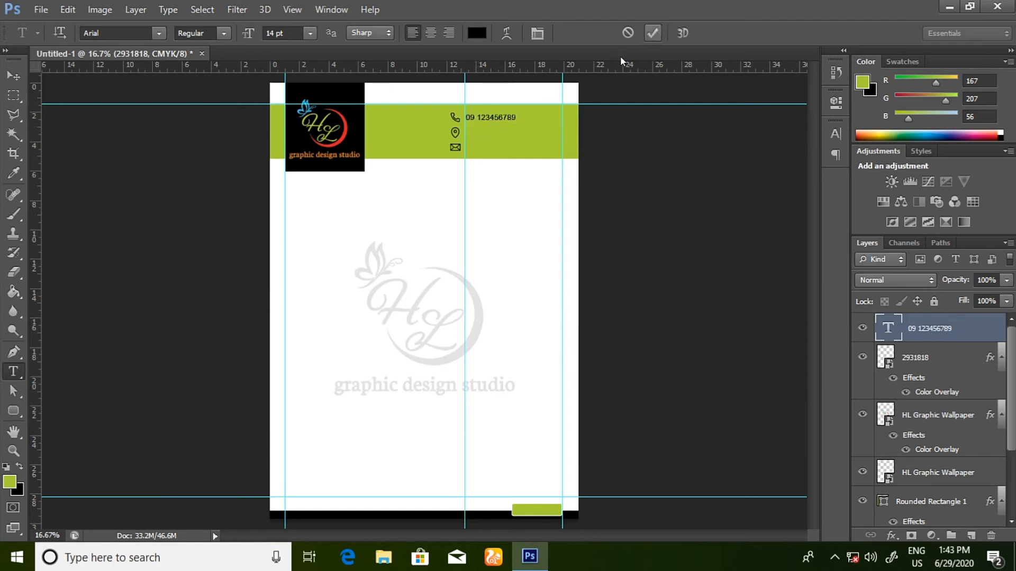
# Add a 14 pt Arial text line with the address beside the location pin icon
pyautogui.click(466, 132)
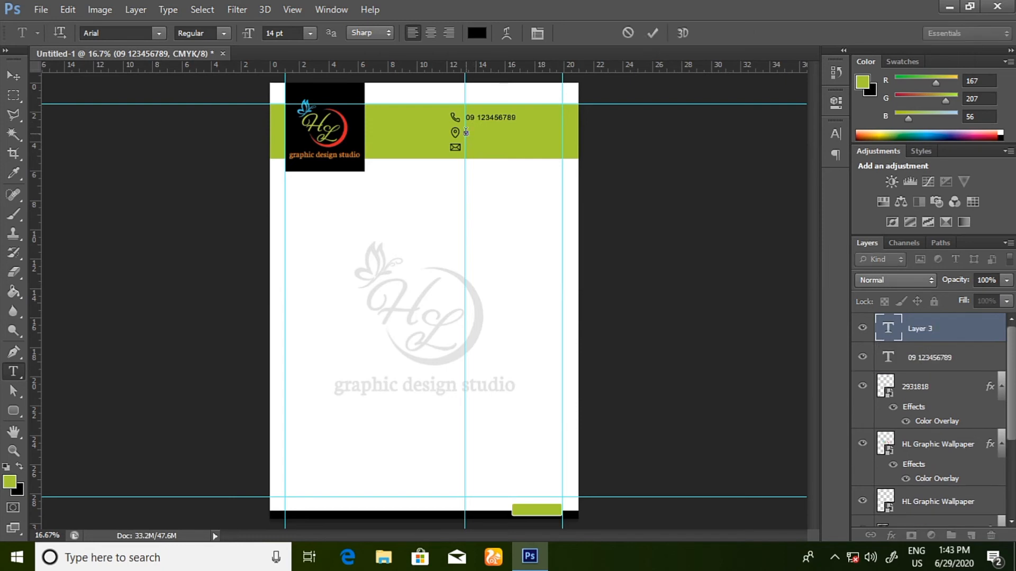
pyautogui.write('Mva')
pyautogui.write('nmar')
pyautogui.write('Mag')
pyautogui.write('way')
pyautogui.click(653, 33)
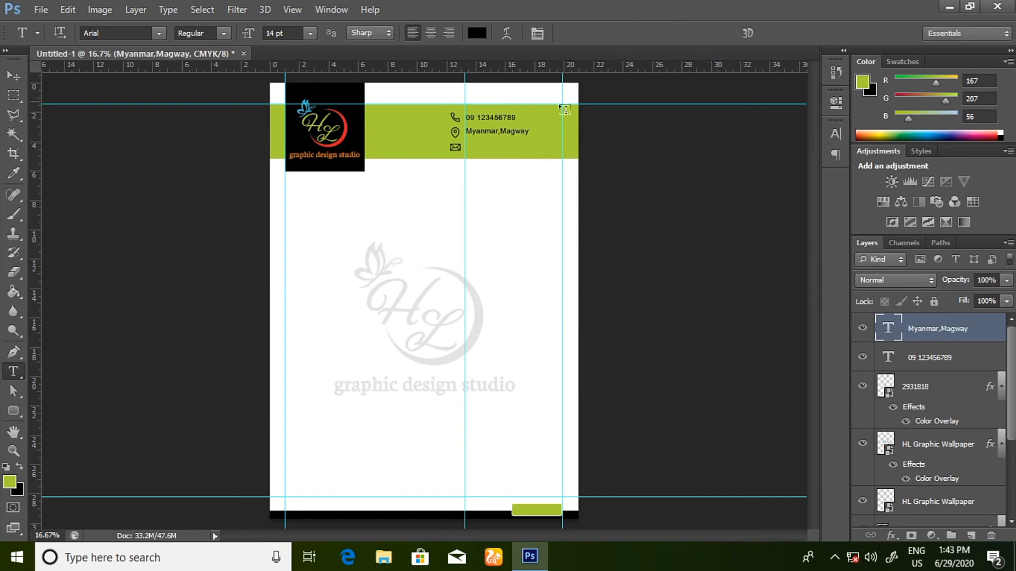
# Add a 14 pt Arial text line with the placeholder e-mail address beside the envelope icon
pyautogui.click(465, 148)
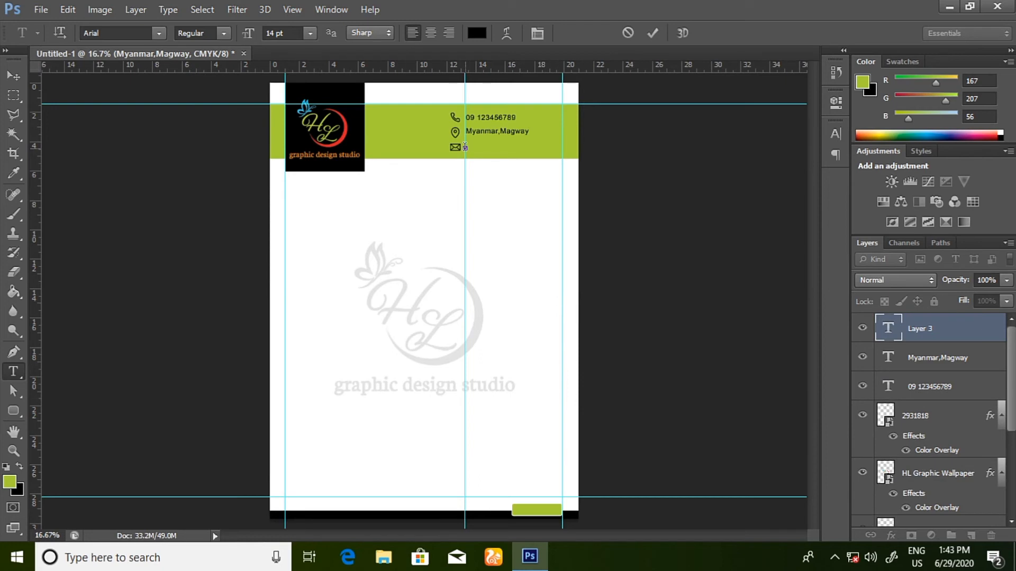
pyautogui.write('ho')
pyautogui.write('urgma')
pyautogui.write('il@')
pyautogui.write('.co ')
pyautogui.write('m')
pyautogui.click(654, 33)
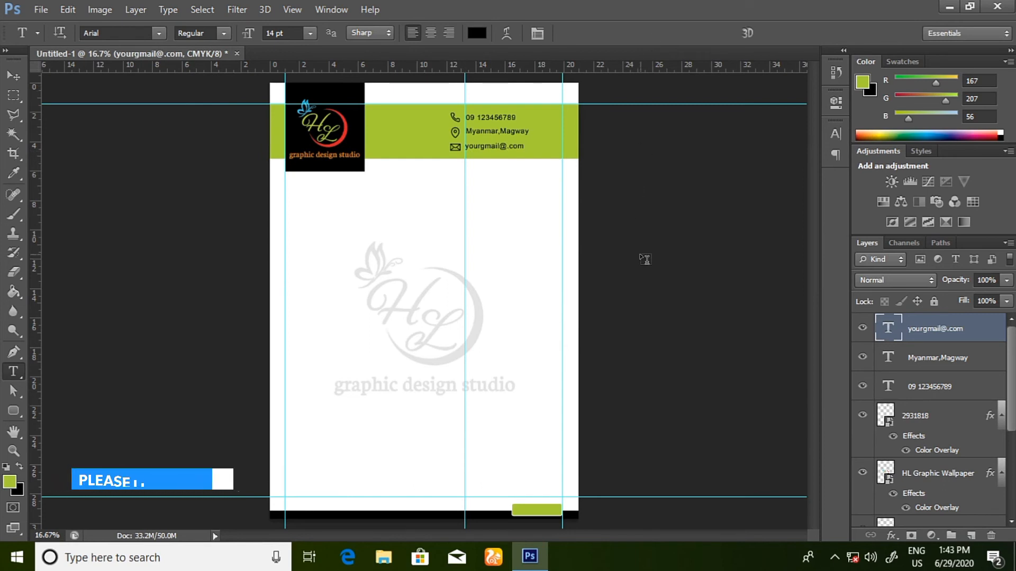
# Fine-tune the three contact text lines against their icons, nudging the address line slightly down and to the left
pyautogui.click(14, 77)
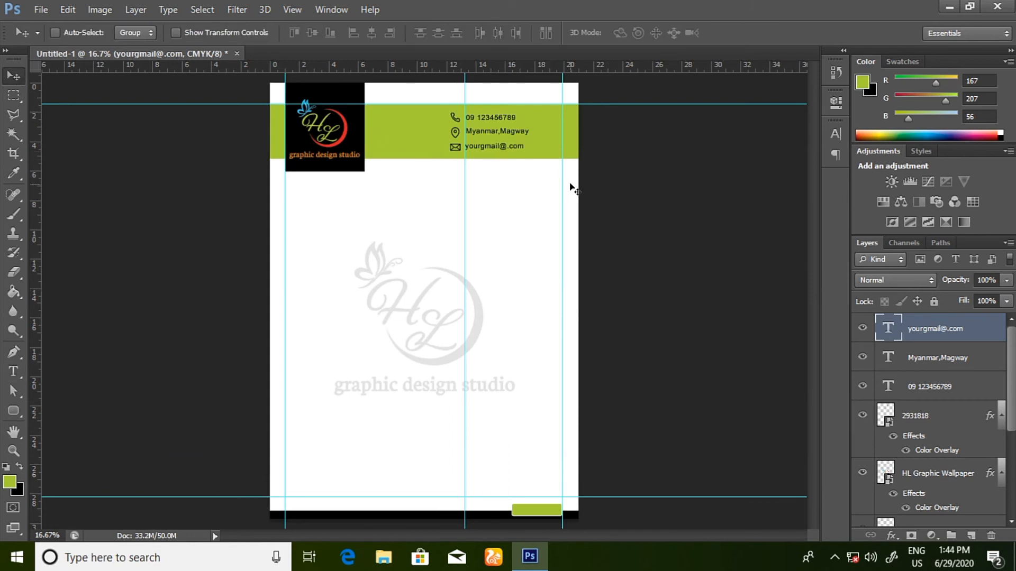
pyautogui.hotkey('shift', 'Down')
pyautogui.hotkey('shift', 'Up')
pyautogui.click(954, 362)
pyautogui.hotkey('shift', 'Down')
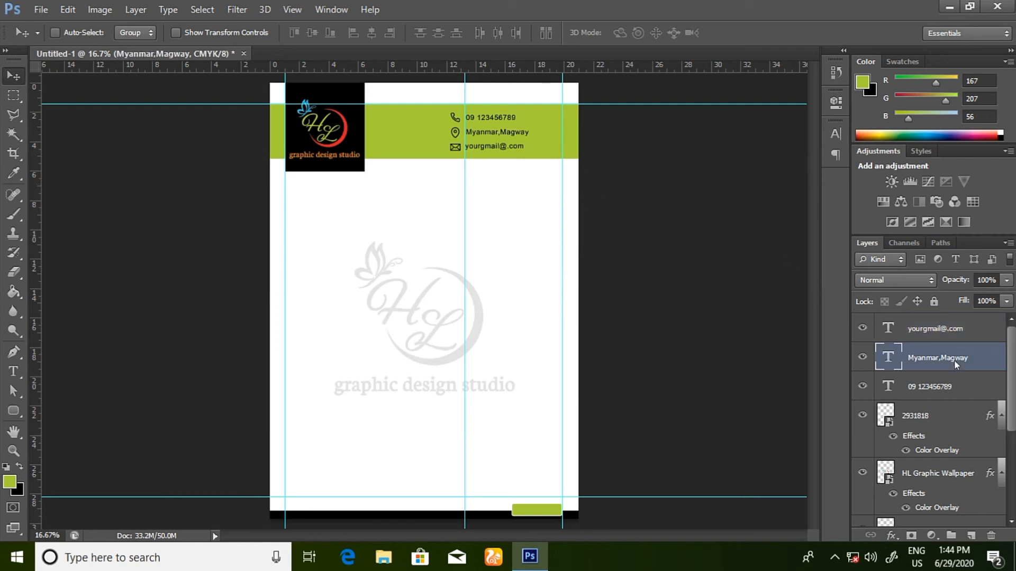
pyautogui.hotkey('shift', 'Left')
pyautogui.click(946, 386)
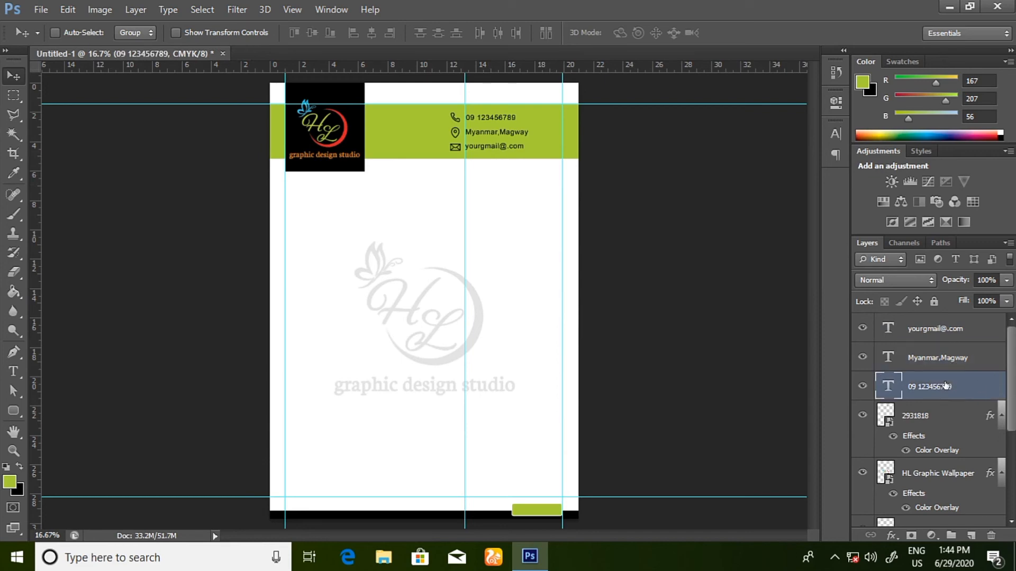
pyautogui.hotkey('shift', 'Down')
pyautogui.hotkey('shift', 'Up')
# Add an 18 pt text line reading "Date" followed by a row of dots below the logo block, starting at its left edge
pyautogui.click(12, 373)
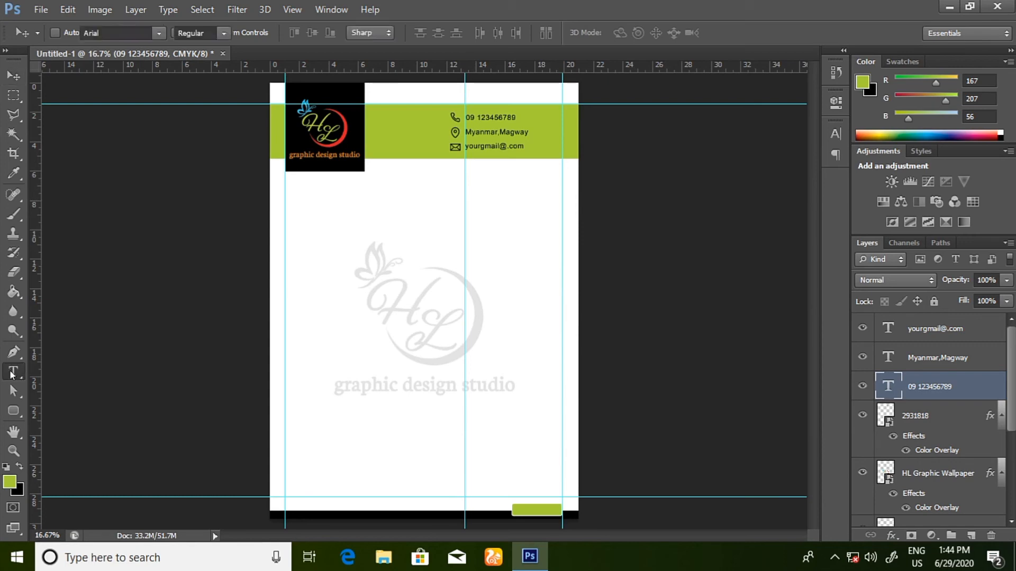
pyautogui.click(286, 202)
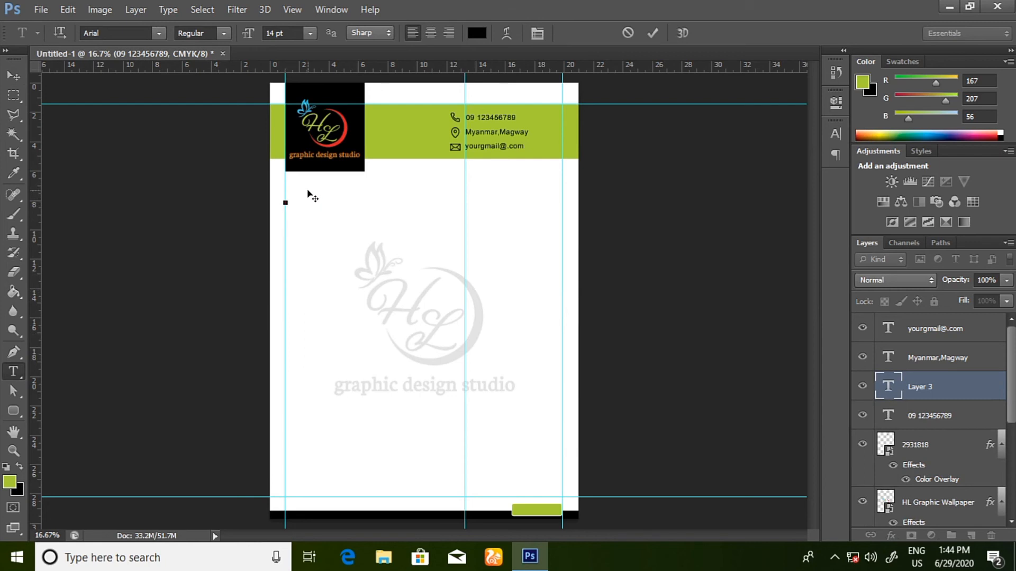
pyautogui.click(310, 34)
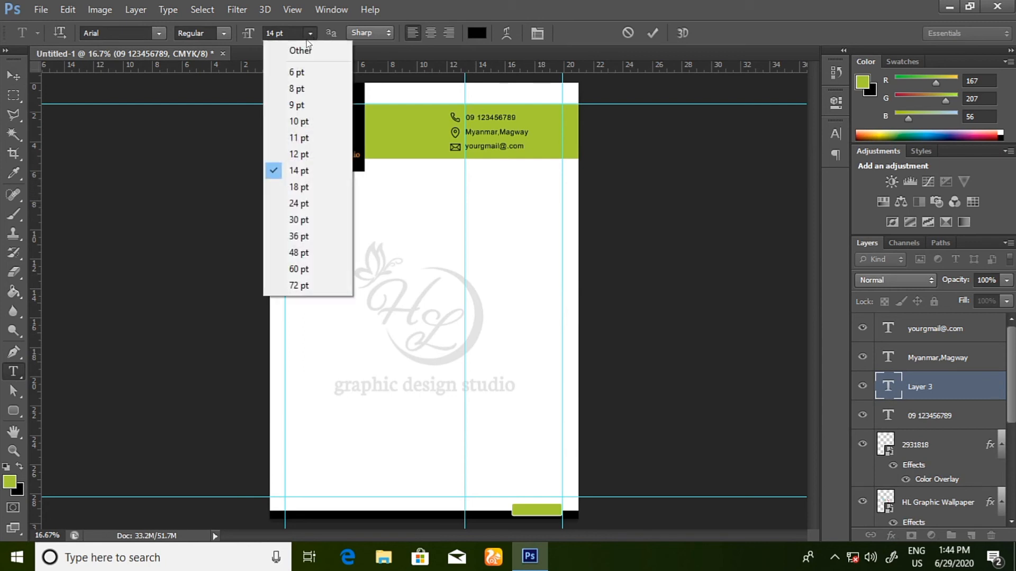
pyautogui.click(299, 187)
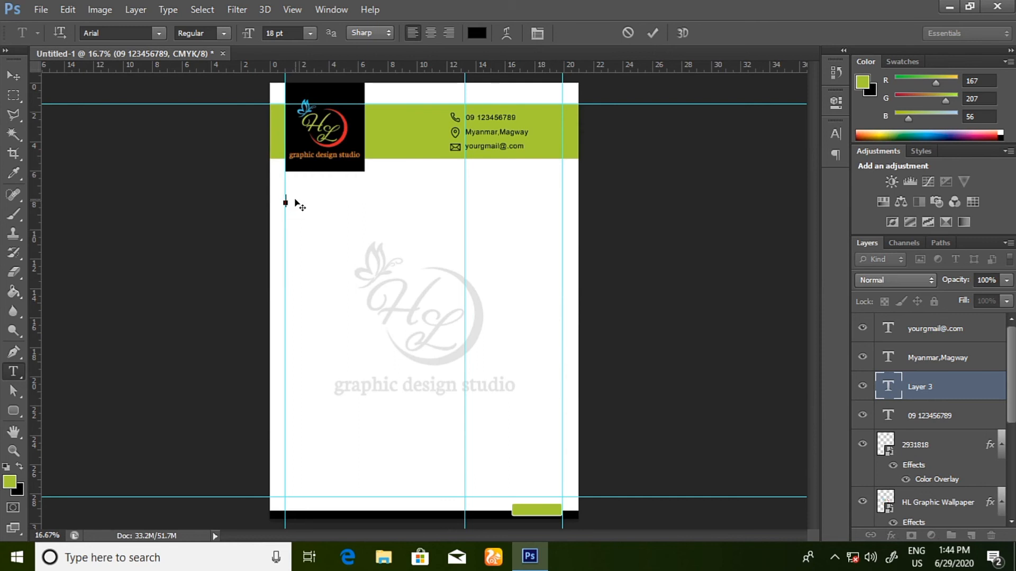
pyautogui.write('Date..............................')
pyautogui.click(656, 33)
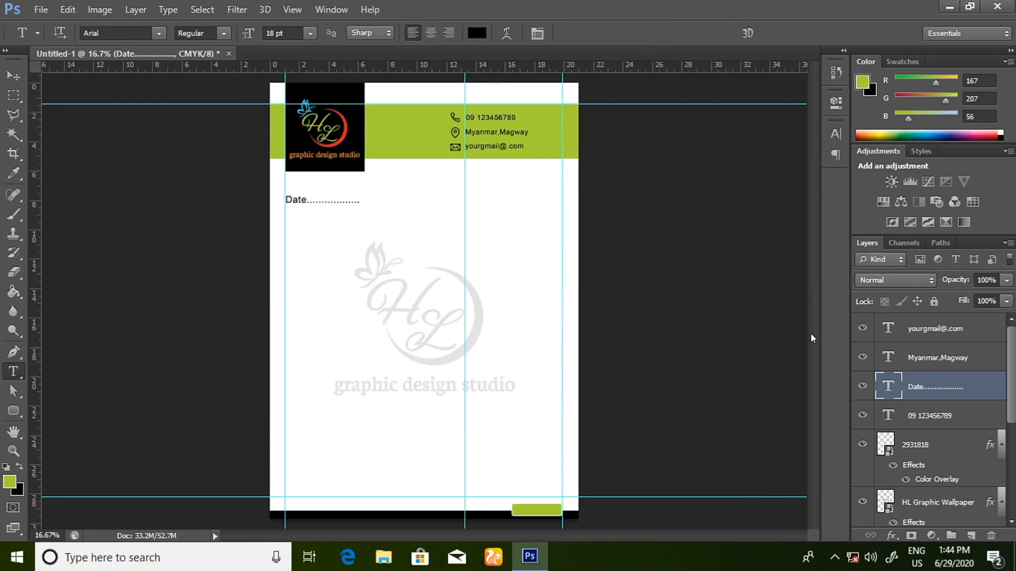
# Nudge the Date line upward, closer to the logo block
pyautogui.click(14, 76)
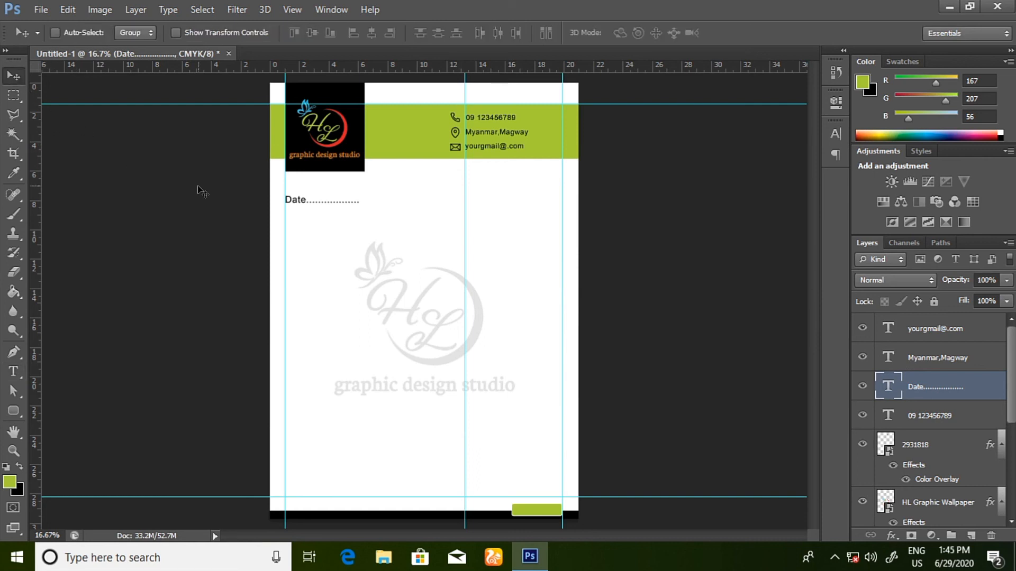
pyautogui.hotkey('shift', 'Up')
pyautogui.hotkey('shift', 'Up')
pyautogui.hotkey('shift', 'Up')
pyautogui.hotkey('shift', 'Up')
pyautogui.hotkey('shift', 'Up')
pyautogui.hotkey('shift', 'Up')
pyautogui.hotkey('shift', 'Up')
pyautogui.hotkey('shift', 'Up')
pyautogui.hotkey('shift', 'Up')
pyautogui.hotkey('shift', 'Up')
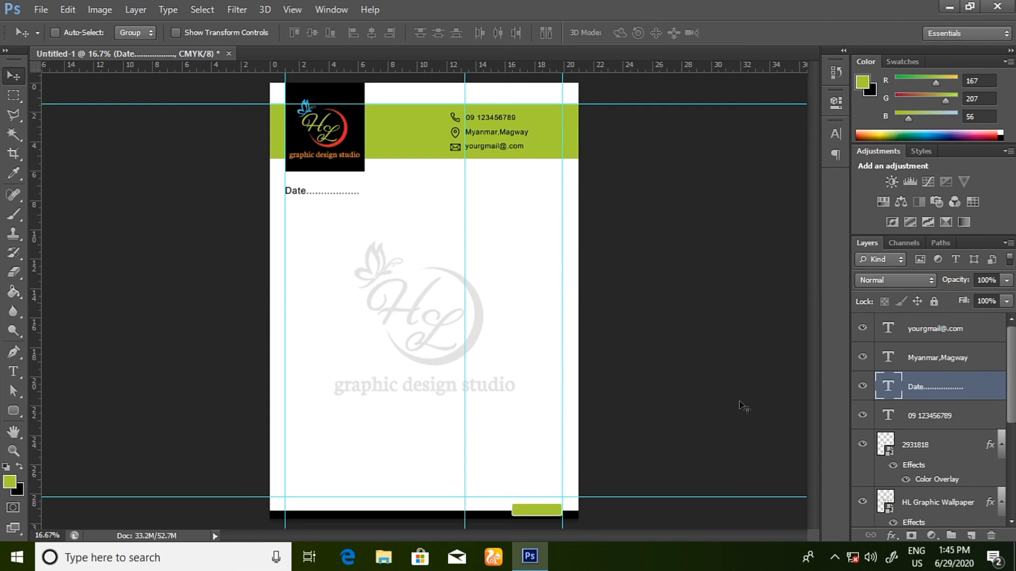
# Move the Date text layer to the top of the layer stack and clear all guides from the document
pyautogui.moveTo(959, 384); pyautogui.dragTo(947, 318)
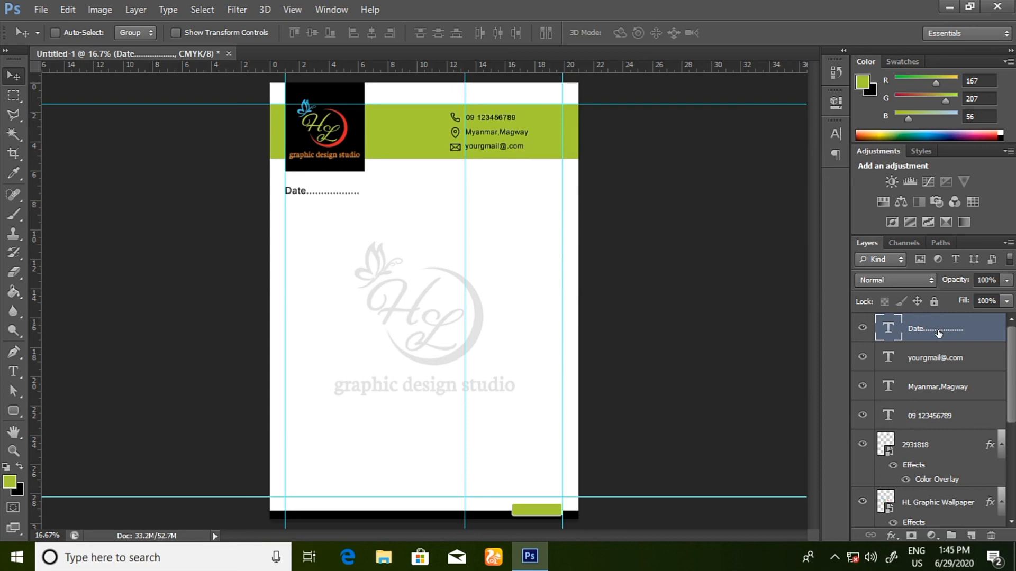
pyautogui.click(292, 10)
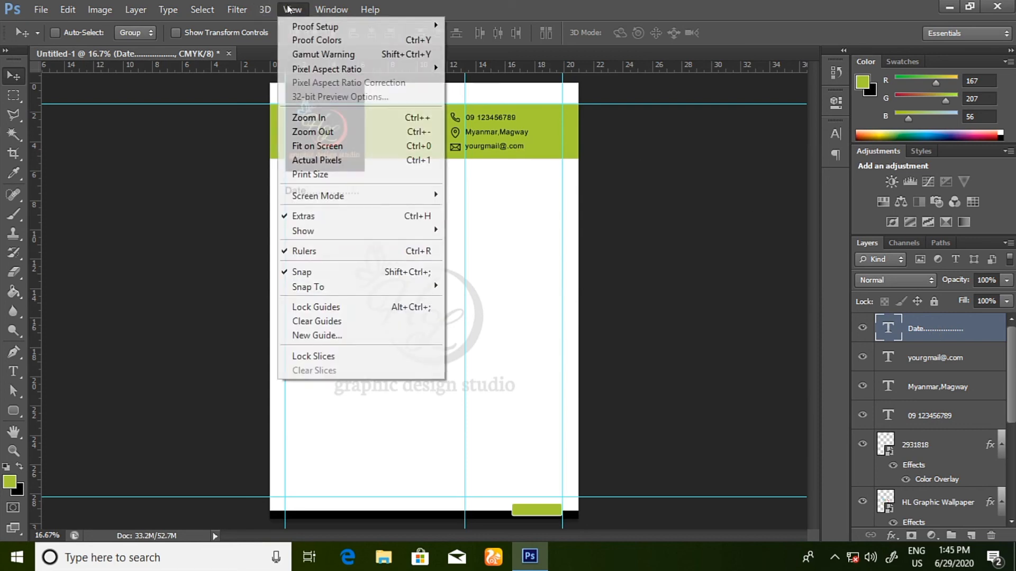
pyautogui.click(316, 322)
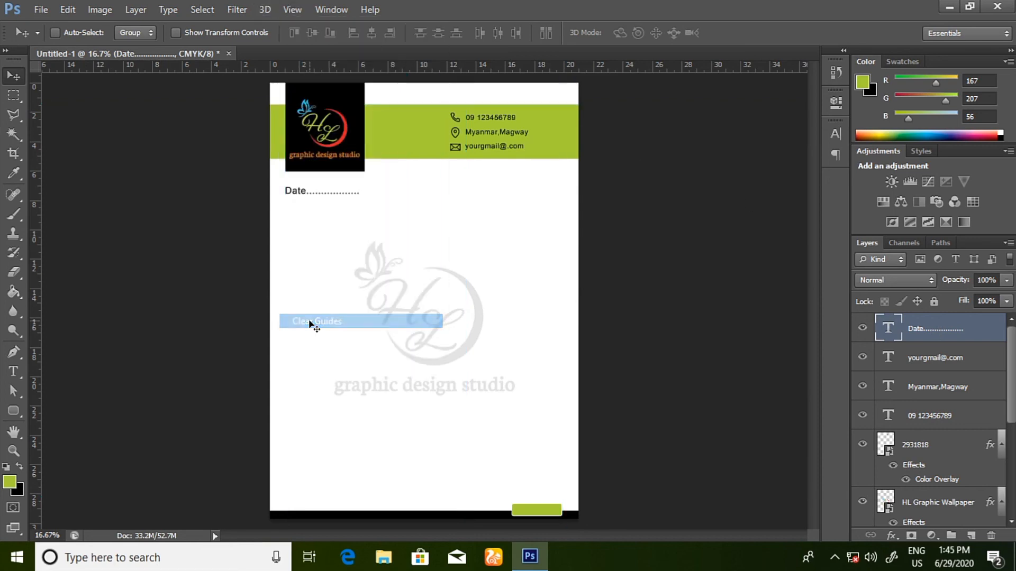